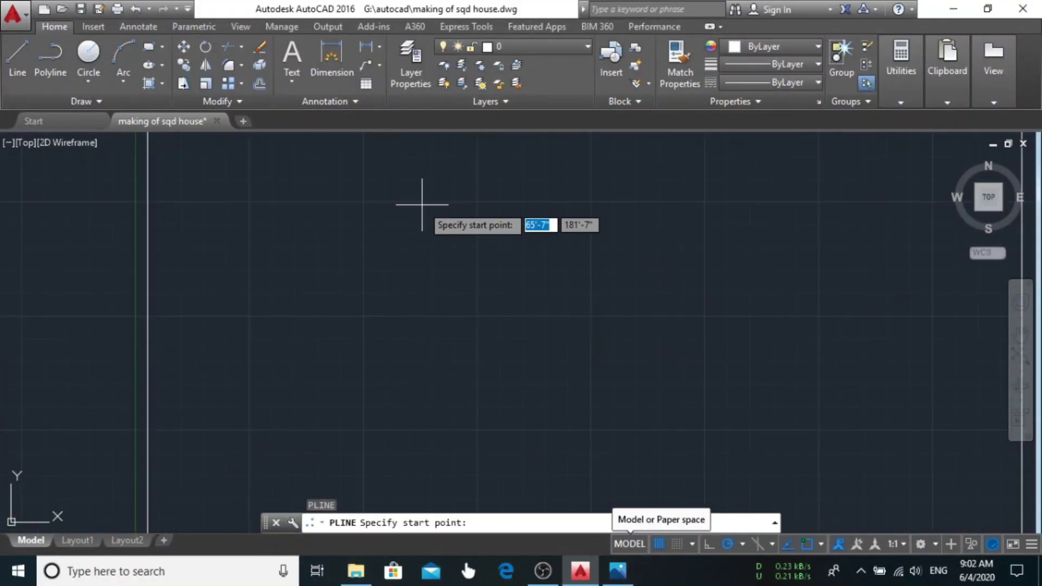
# Draw the house outline polyline with its 12-foot and 4-foot wall runs, following the reference screenshot
pyautogui.click(394, 233)
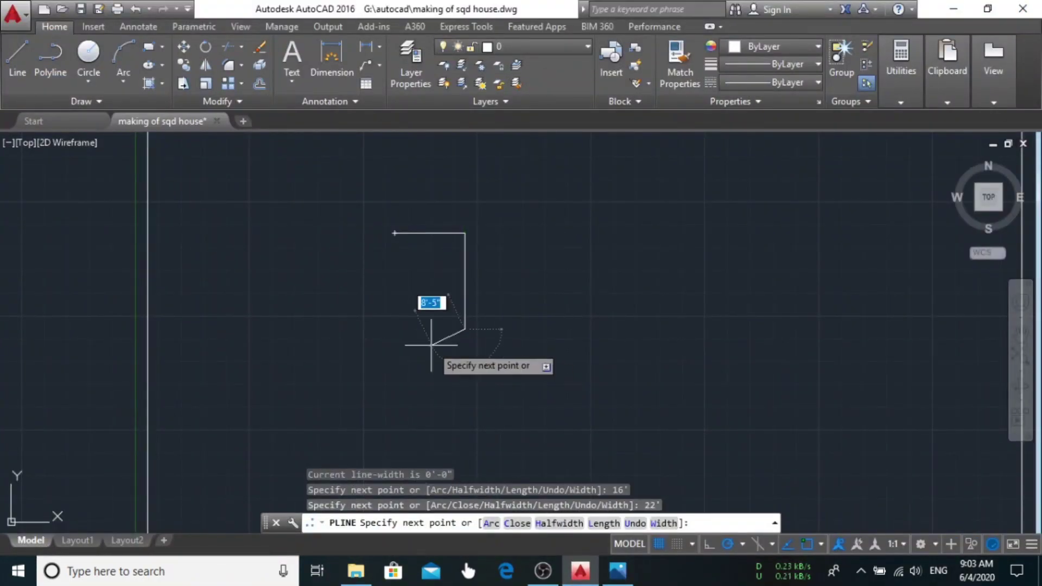
pyautogui.click(619, 576)
pyautogui.click(580, 571)
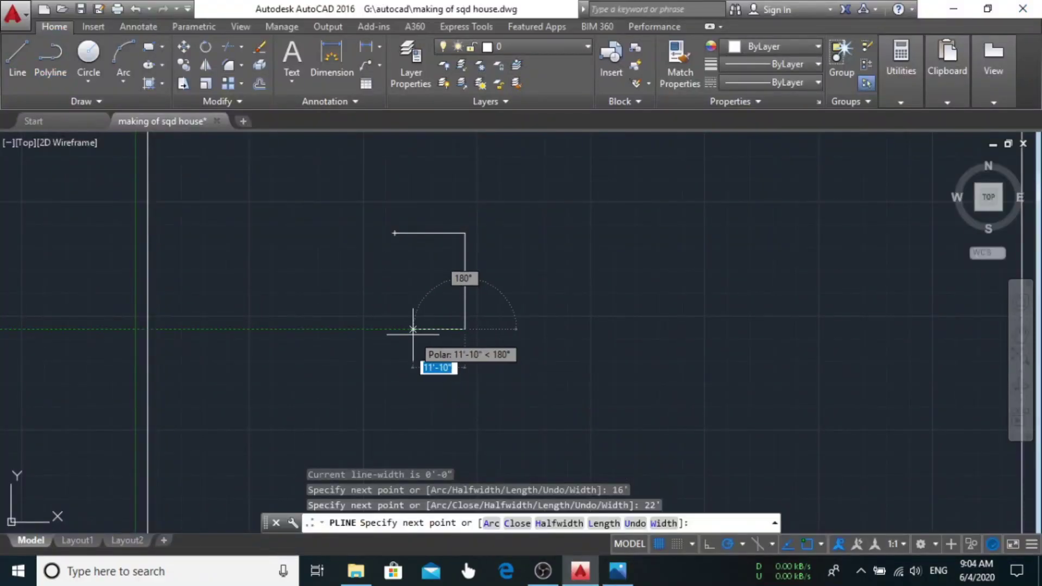
pyautogui.press('Return')
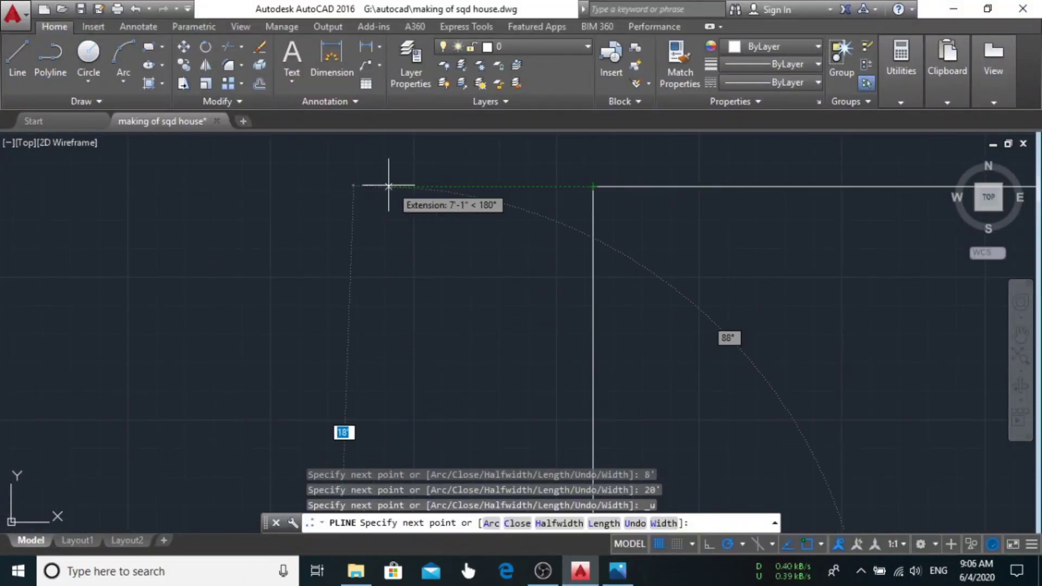
pyautogui.scroll(-2, 359, 412)
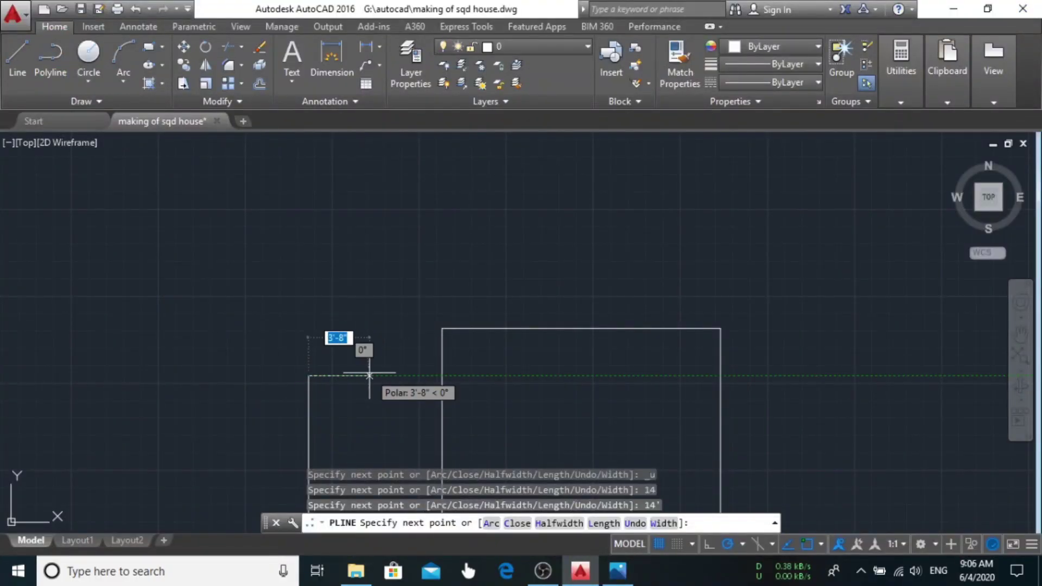
pyautogui.write("'")
pyautogui.press('Return')
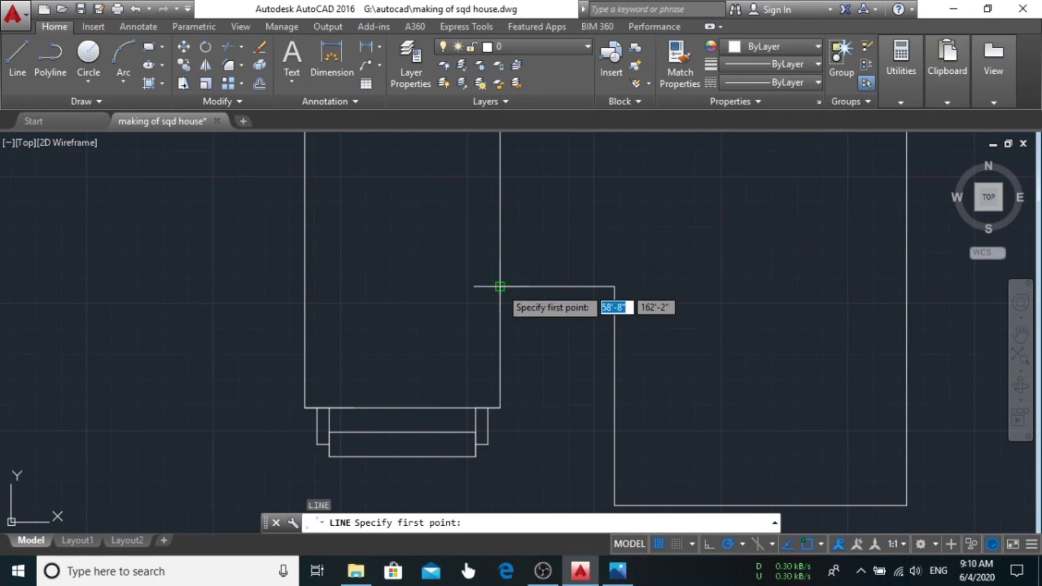
# Offset the outline walls by 5' to form double walls, then review the reference screenshots
pyautogui.press('Escape')
pyautogui.scroll(-3, 499, 320)
pyautogui.write('o')
pyautogui.press('Return')
pyautogui.write("5'")
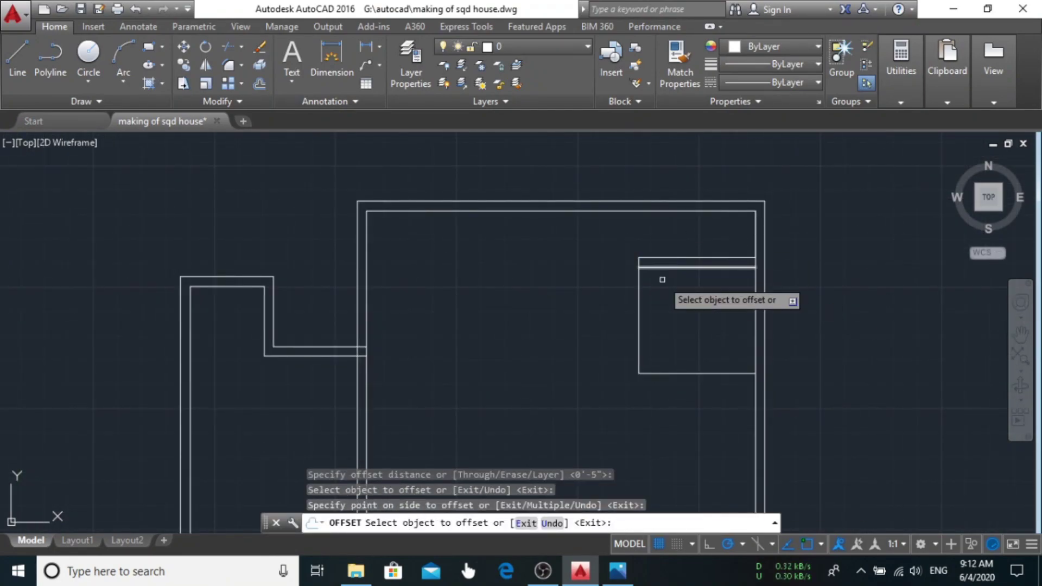
pyautogui.click(617, 571)
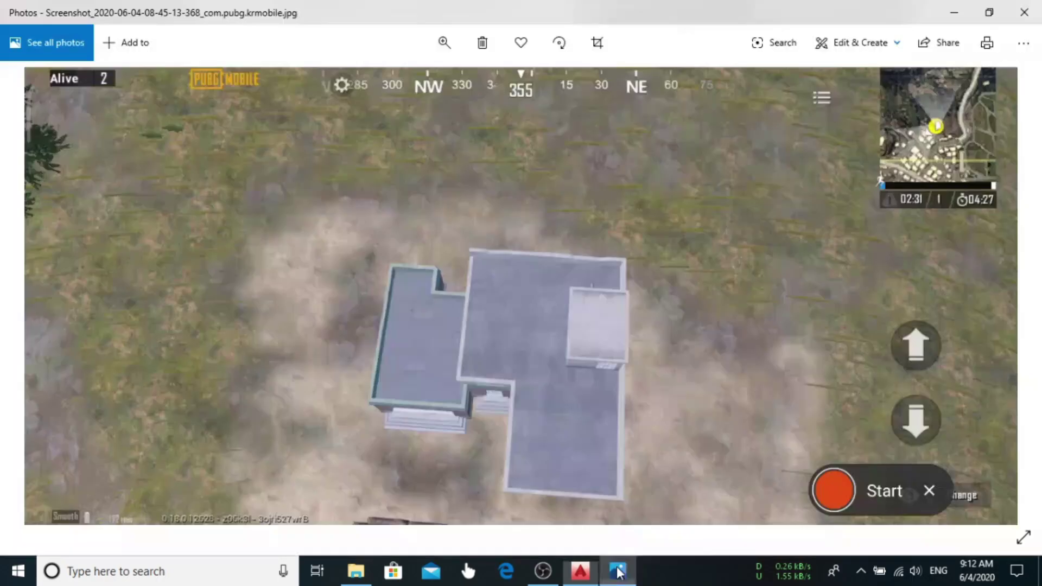
pyautogui.press('Left')
pyautogui.press('Left')
# Back in the drawing, add a 1-foot wall segment at the central step ledge
pyautogui.click(580, 570)
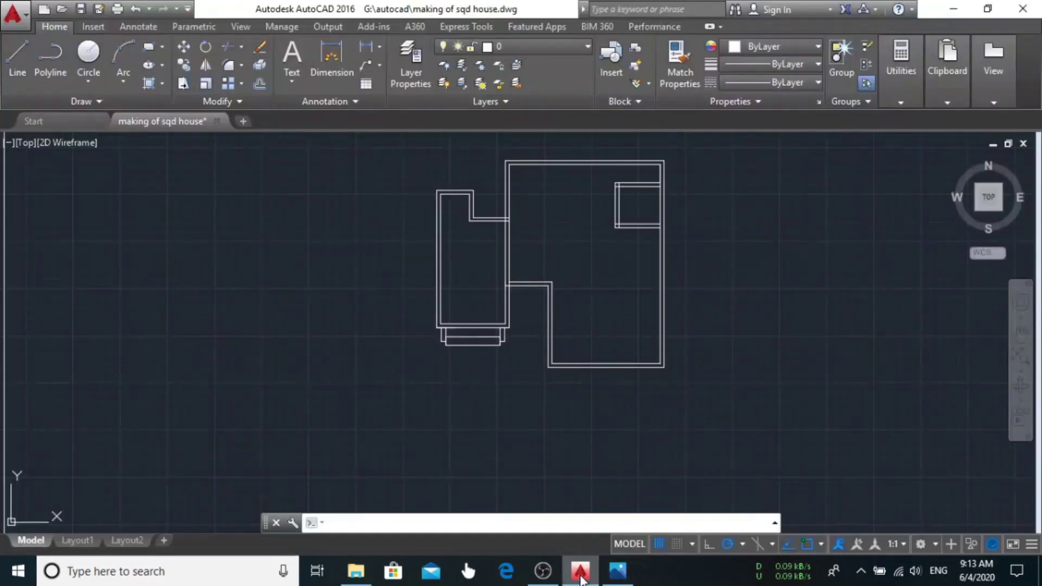
pyautogui.click(580, 576)
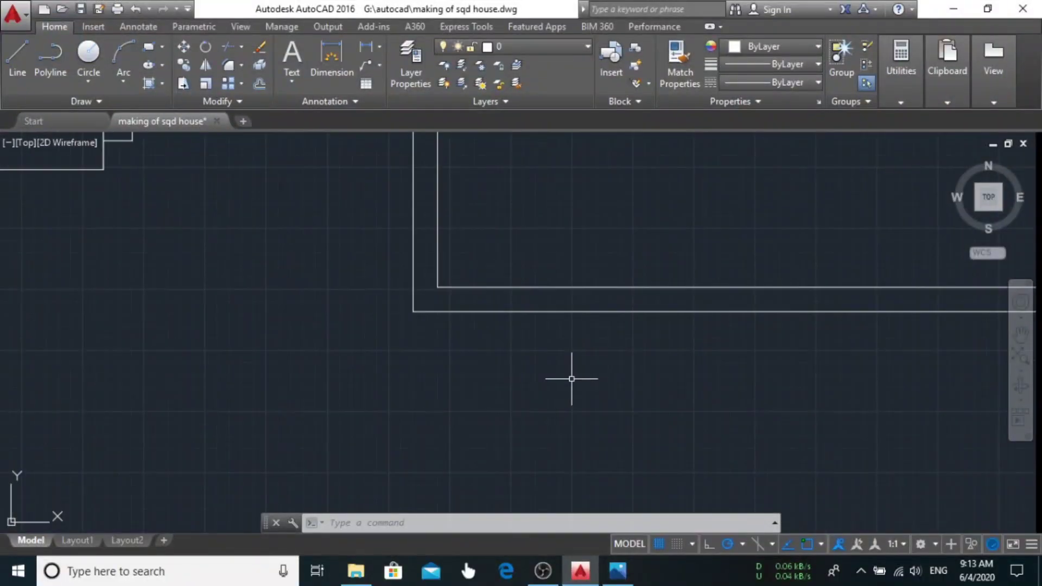
pyautogui.press('Escape')
pyautogui.scroll(-3, 756, 274)
pyautogui.scroll(3, 740, 290)
pyautogui.press('Return')
pyautogui.doubleClick(740, 291)
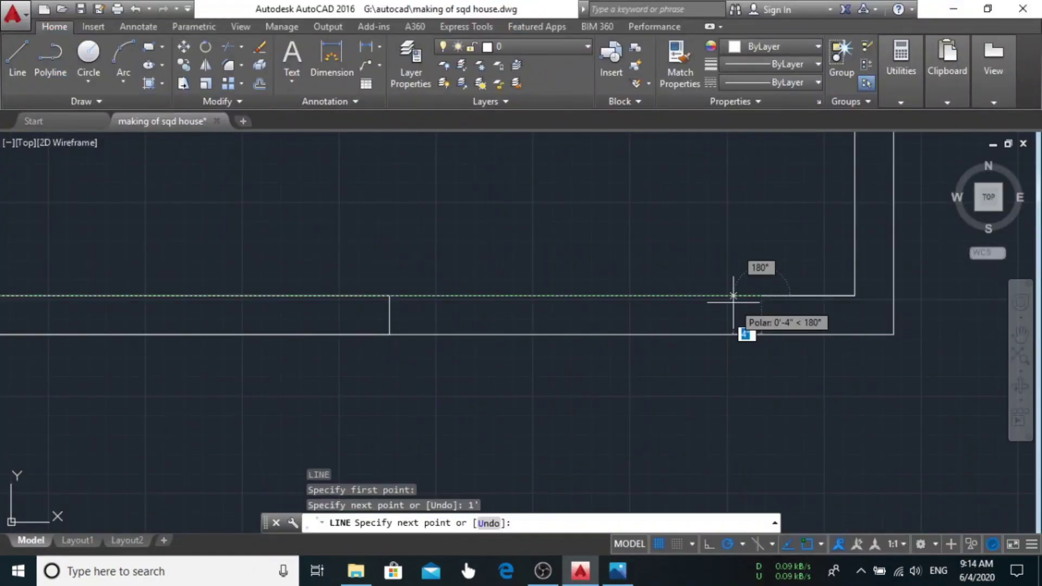
pyautogui.press('Escape')
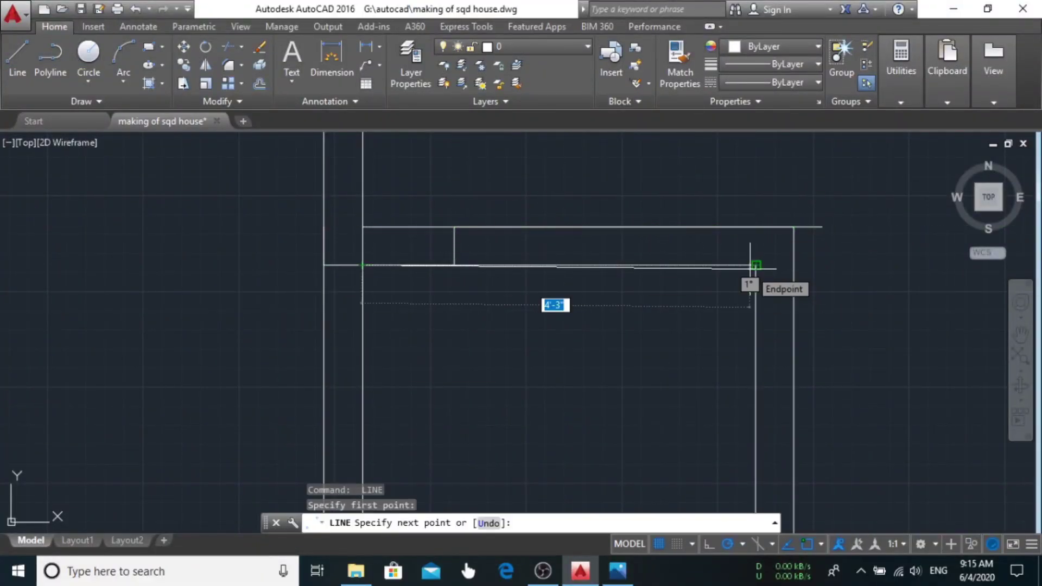
# Draw short wall lines along the lower edge of the small top-right room
pyautogui.scroll(-3, 670, 226)
pyautogui.scroll(3, 808, 287)
pyautogui.press('Escape')
pyautogui.press('Return')
pyautogui.click(808, 287)
pyautogui.press('Escape')
pyautogui.scroll(-3, 715, 310)
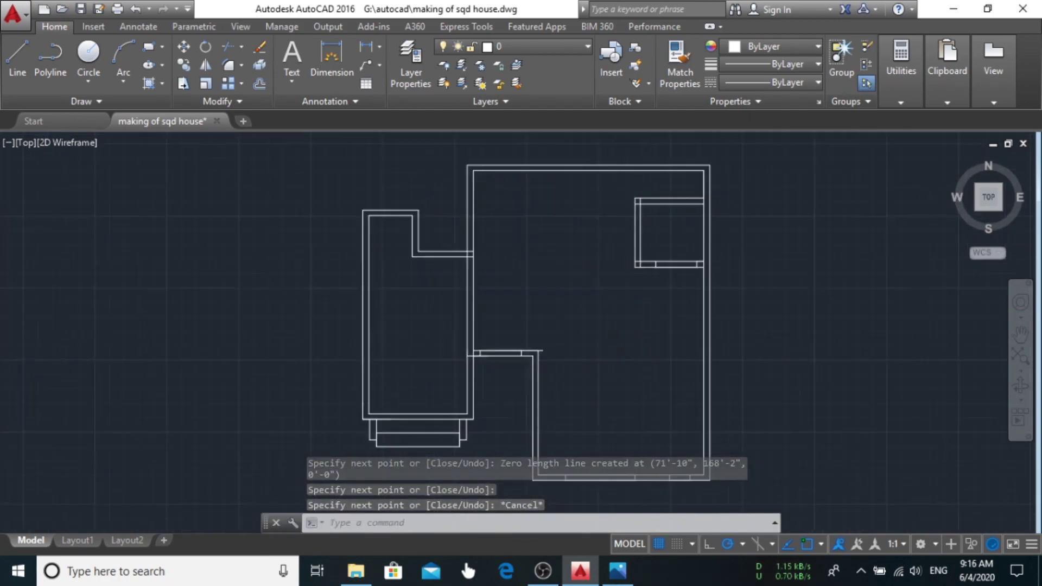
pyautogui.scroll(3, 579, 324)
# Begin further short lines beside the entry steps below the right wing's front wall
pyautogui.press('Return')
pyautogui.click(580, 324)
pyautogui.press('Escape')
pyautogui.scroll(-3, 651, 271)
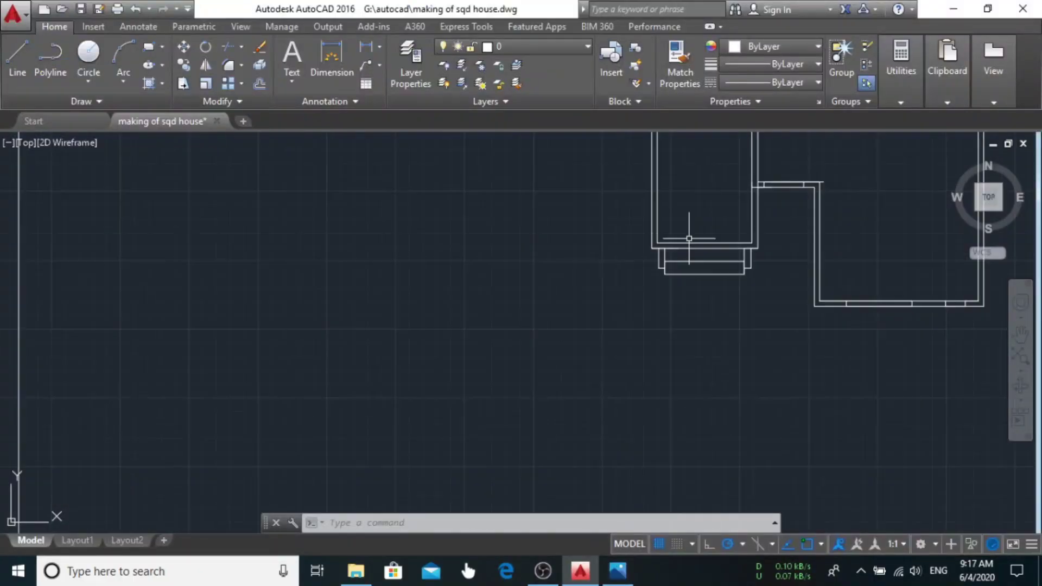
pyautogui.scroll(3, 543, 336)
pyautogui.press('Return')
pyautogui.click(542, 336)
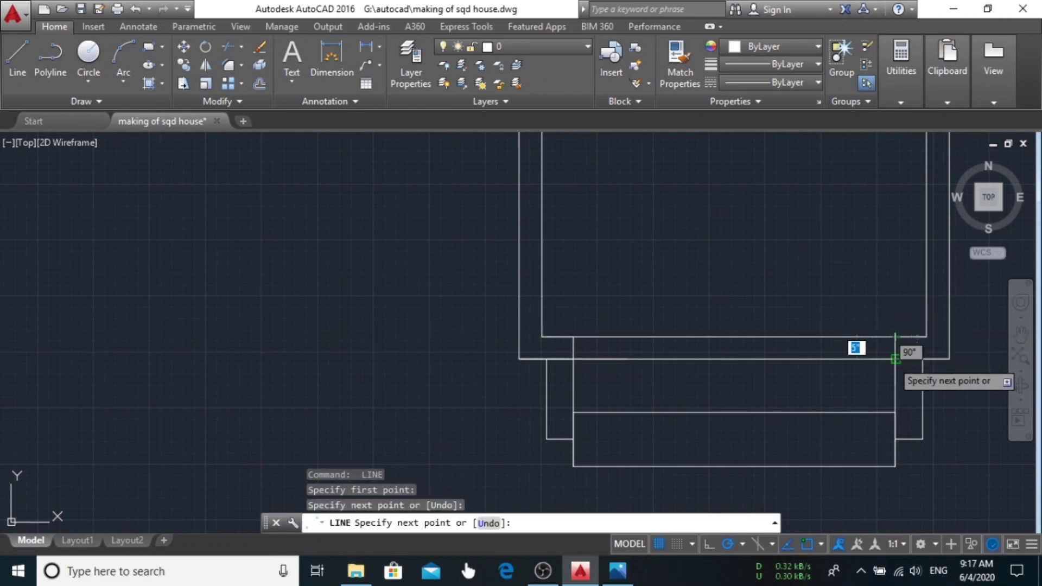
# Draw the first tread line along the front step edge
pyautogui.press('Escape')
pyautogui.scroll(-3, 744, 344)
pyautogui.scroll(3, 903, 400)
pyautogui.press('Return')
pyautogui.click(892, 426)
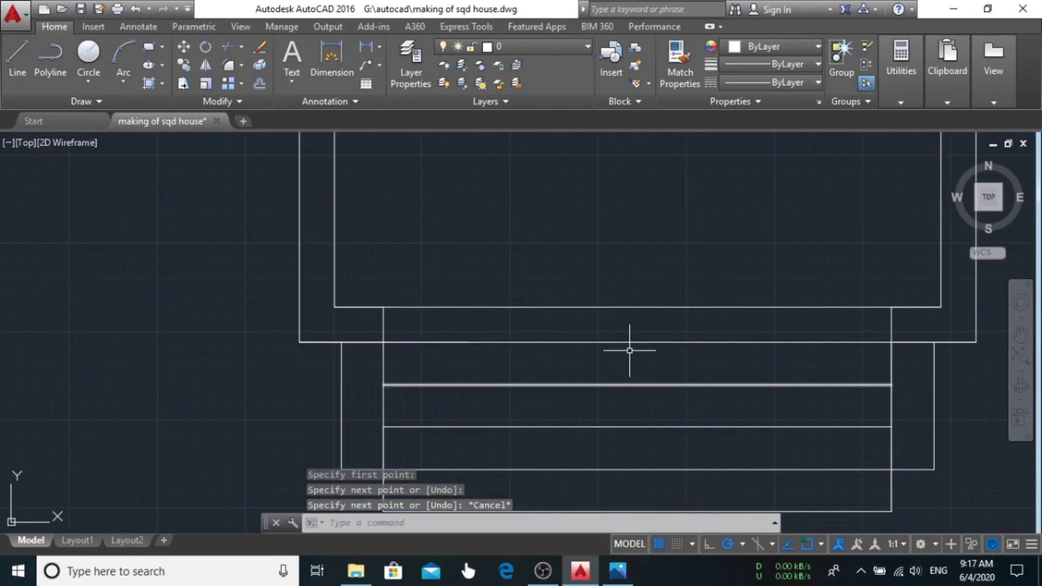
pyautogui.scroll(-3, 630, 350)
pyautogui.scroll(3, 412, 256)
# Add more step lines starting from the wall corner at the middle landing
pyautogui.press('Return')
pyautogui.scroll(-3, 658, 281)
pyautogui.press('Escape')
pyautogui.press('Return')
pyautogui.click(818, 285)
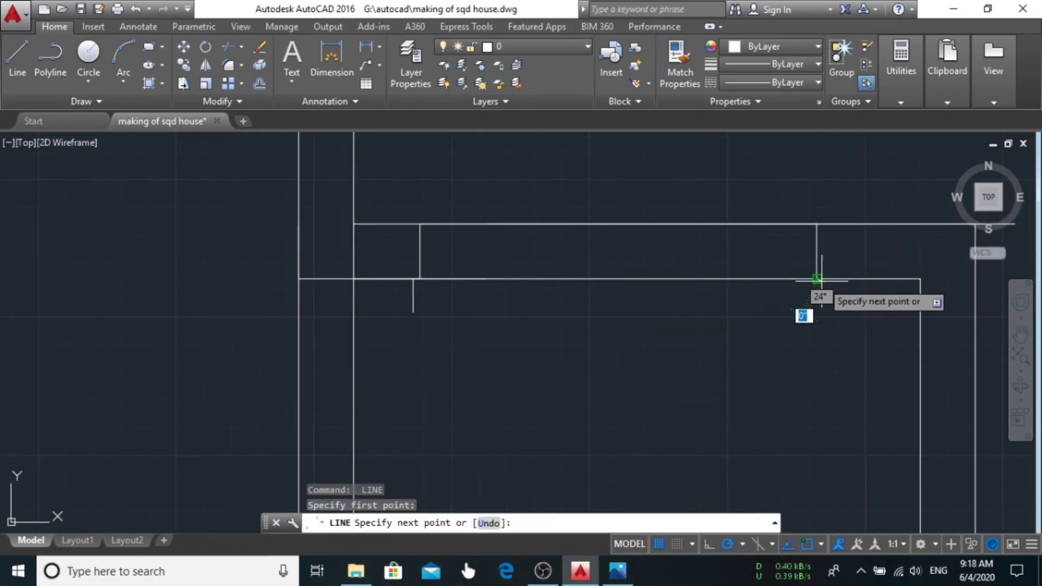
pyautogui.scroll(3, 803, 295)
pyautogui.press('Escape')
pyautogui.press('Return')
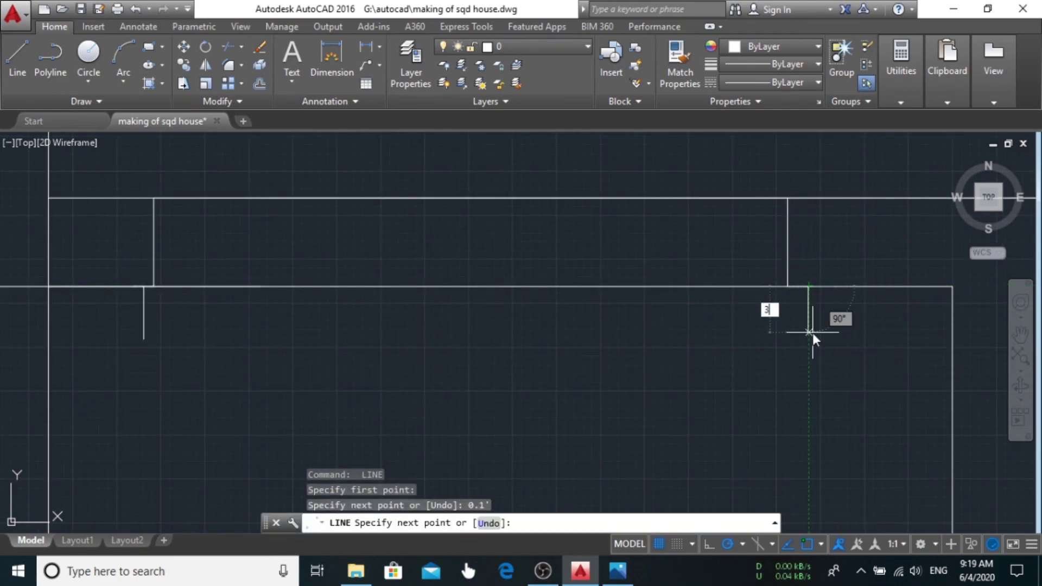
# Join the step lines and offset them to stack the middle landing steps
pyautogui.press('Escape')
pyautogui.write('j')
pyautogui.press('Return')
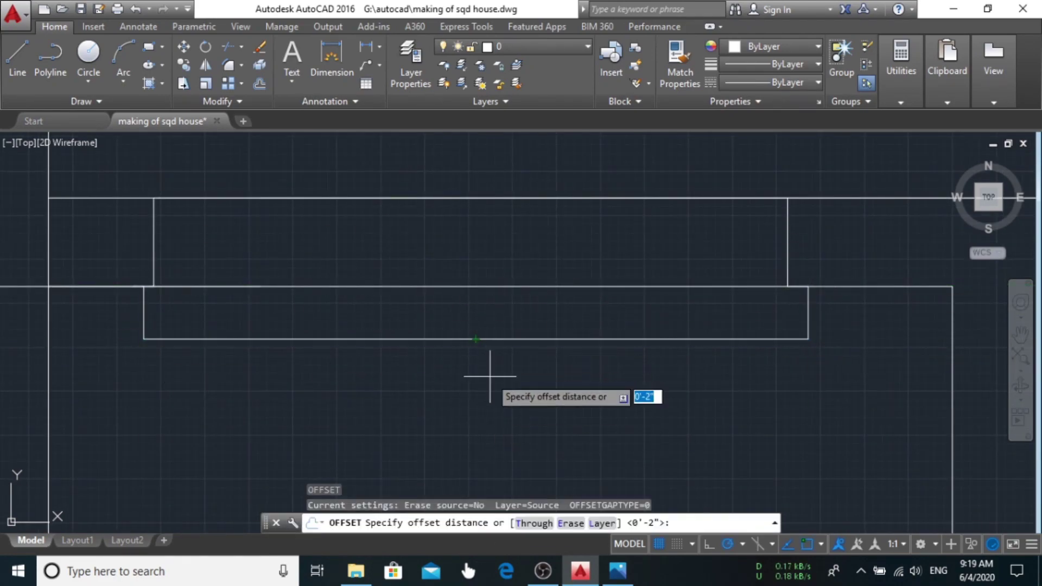
pyautogui.press('Return')
pyautogui.scroll(-3, 521, 304)
pyautogui.press('Escape')
pyautogui.scroll(-2, 514, 327)
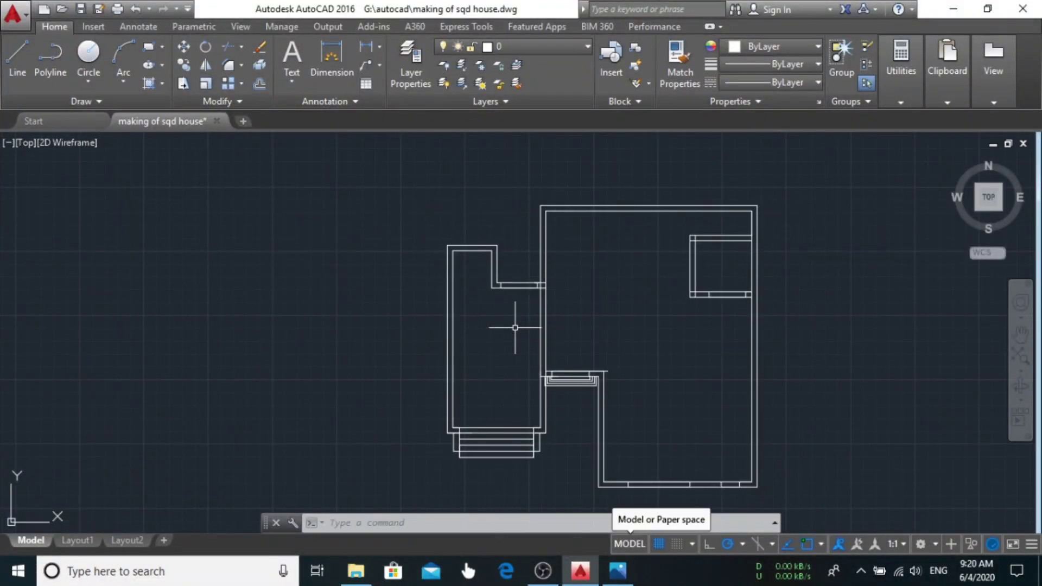
pyautogui.scroll(10, 450, 249)
# Draw a rectangular window break on the bottom wall and undo a stray line
pyautogui.write('rec')
pyautogui.press('Return')
pyautogui.click(420, 214)
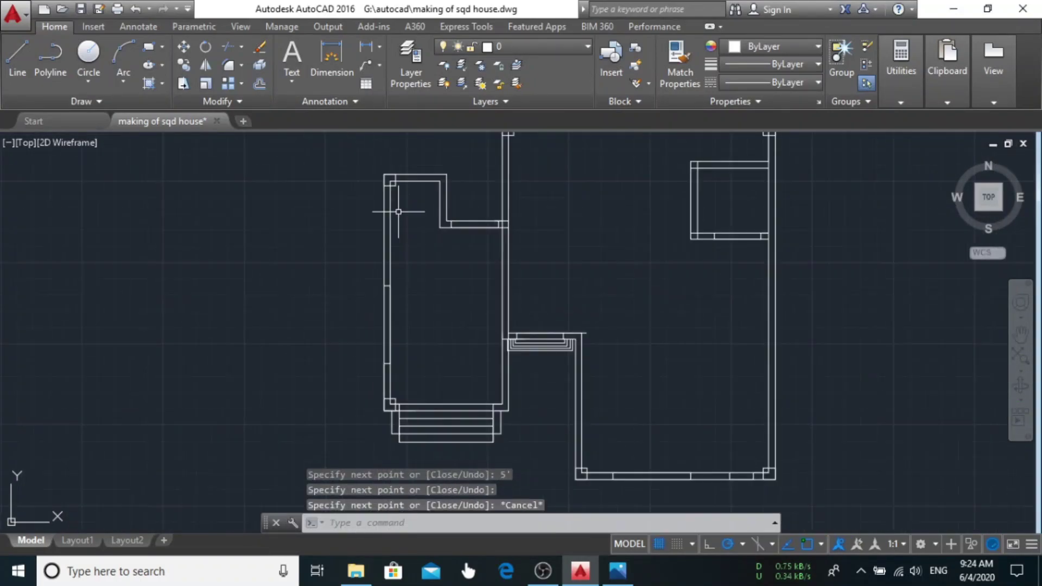
pyautogui.hotkey('ctrl', 'z')
pyautogui.hotkey('ctrl', 'z')
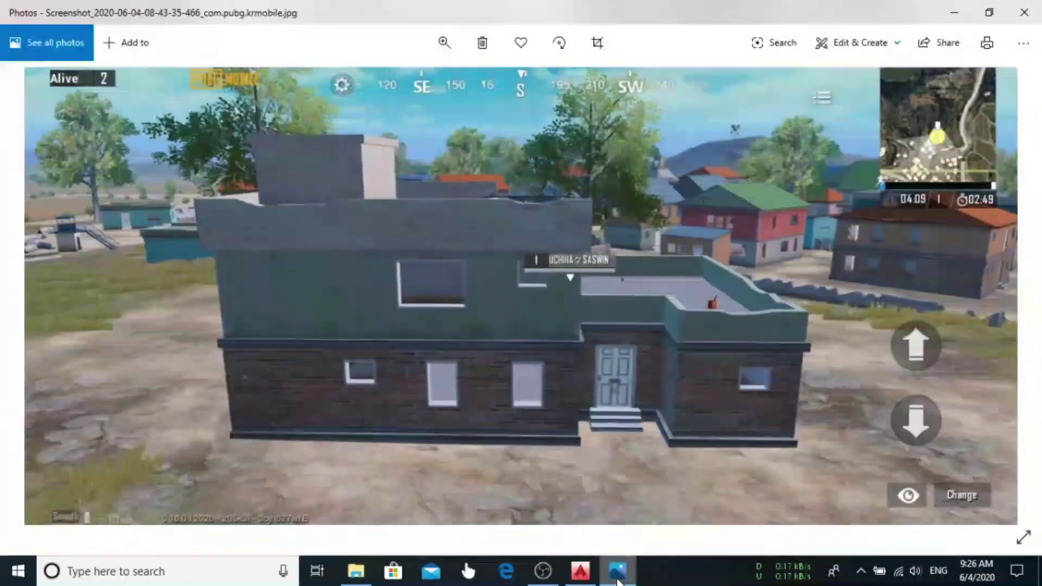
pyautogui.click(578, 570)
# Draw a 1.5' line from the wall for the interior wall
pyautogui.click(457, 326)
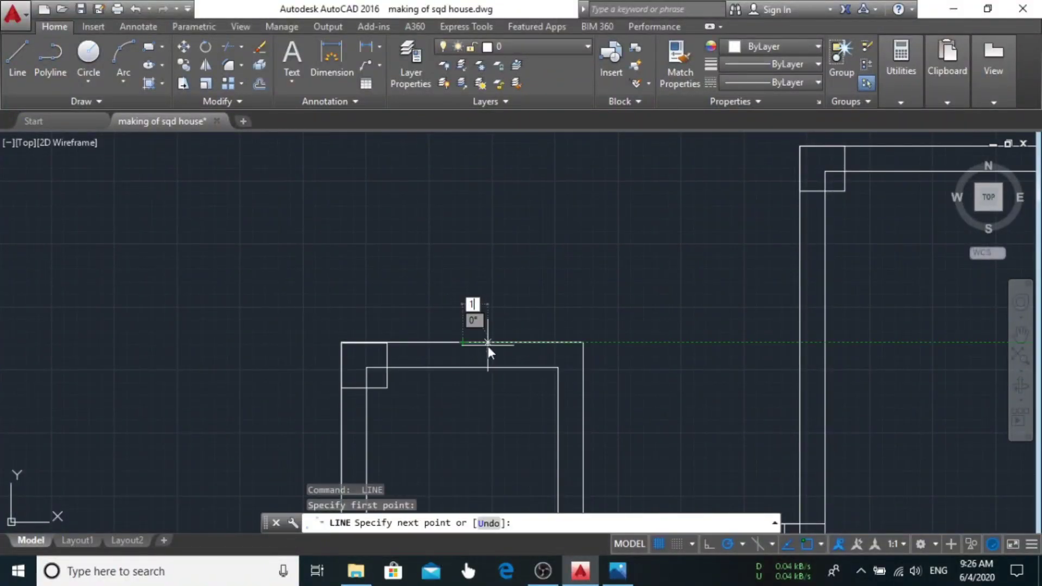
pyautogui.write("1.5'")
pyautogui.press('Return')
pyautogui.scroll(2, 546, 361)
pyautogui.press('Escape')
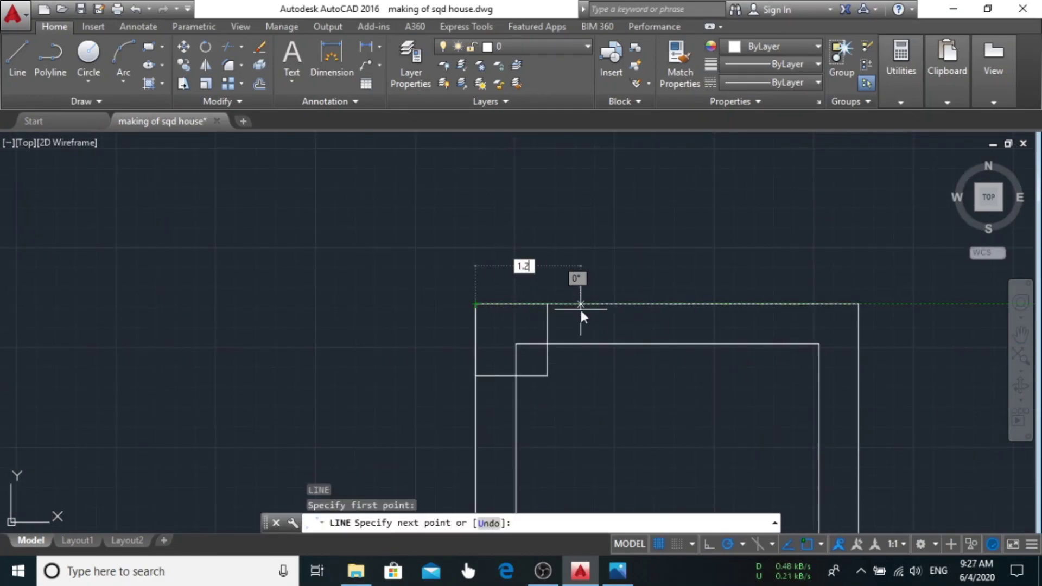
pyautogui.press('Escape')
pyautogui.scroll(-2, 581, 356)
# Pan to the left wing's top wall and draw window break divider lines along it
pyautogui.moveTo(681, 191); pyautogui.dragTo(206, 216, button='middle')
pyautogui.press('Return')
pyautogui.click(141, 235)
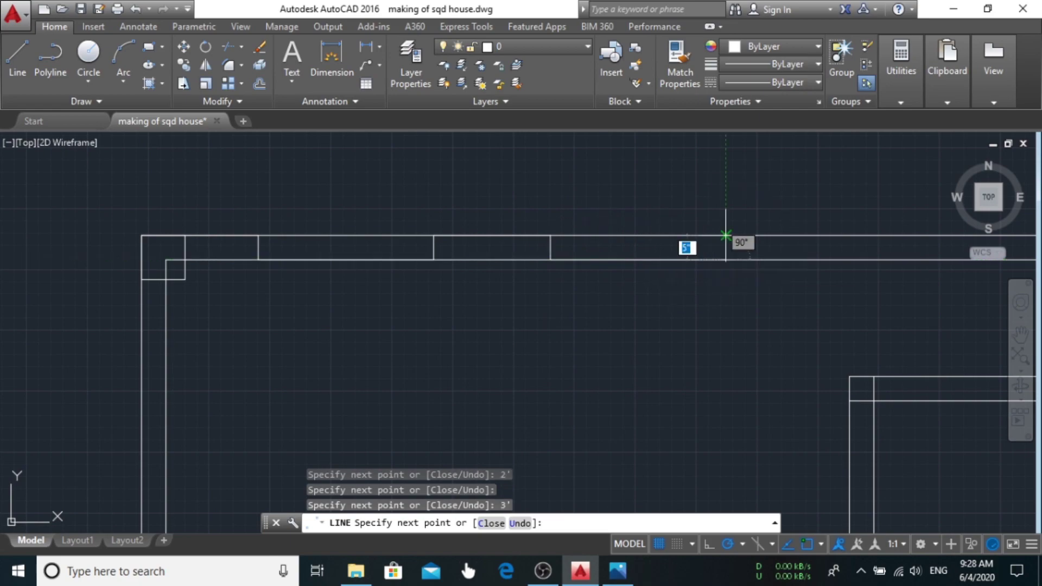
pyautogui.moveTo(705, 272); pyautogui.dragTo(458, 268, button='middle')
pyautogui.press('Return')
pyautogui.click(480, 257)
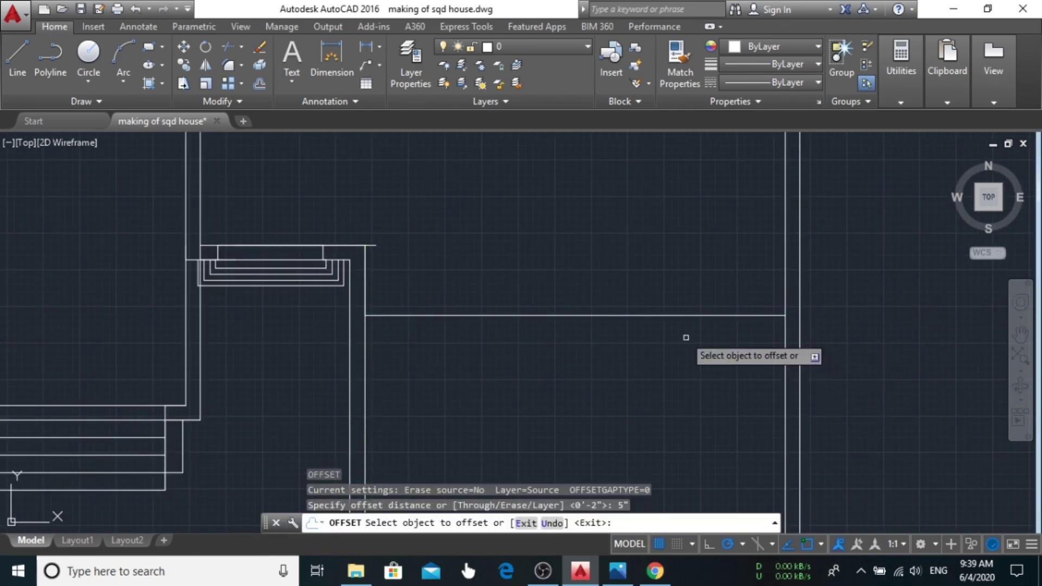
# Finish the 3' window break segment on the top wall
pyautogui.write("'")
pyautogui.press('Return')
pyautogui.press('Escape')
pyautogui.scroll(-4, 640, 361)
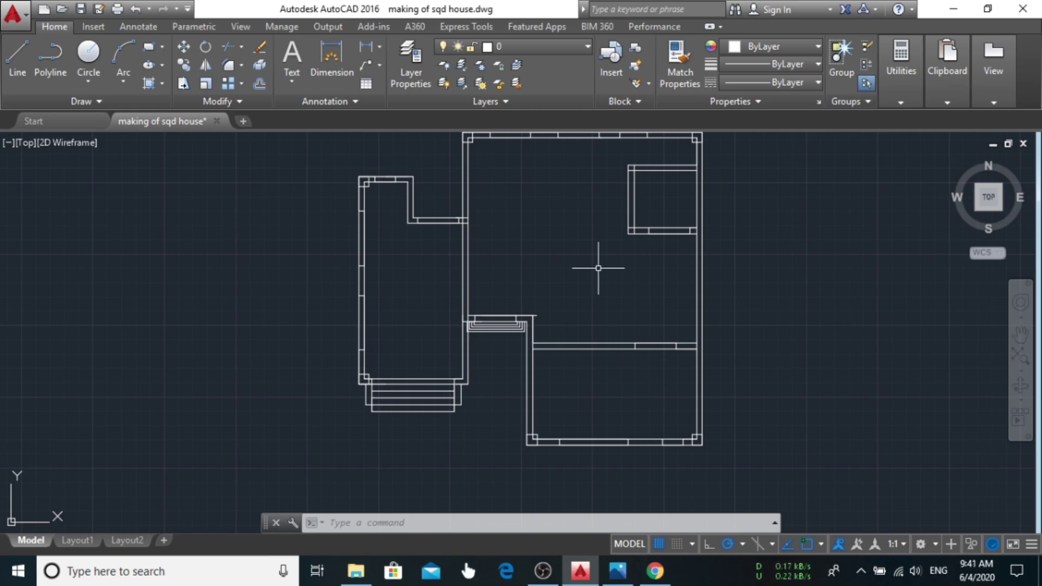
pyautogui.scroll(4, 744, 437)
# Draw a 2' wall segment in the lower-right room
pyautogui.press('l')
pyautogui.press('Return')
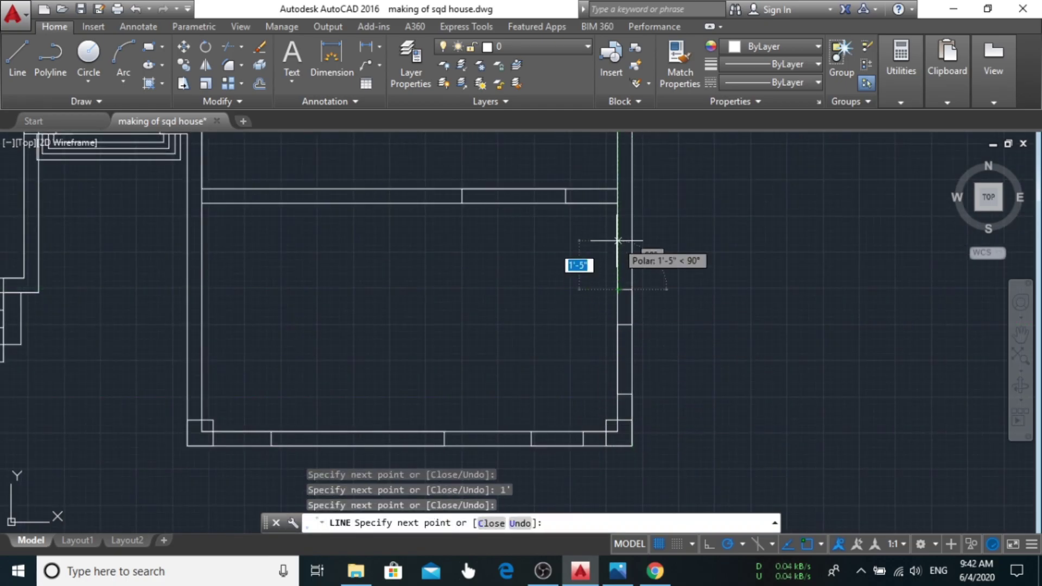
pyautogui.write("'")
pyautogui.press('Return')
pyautogui.press('Escape')
pyautogui.scroll(-4, 558, 227)
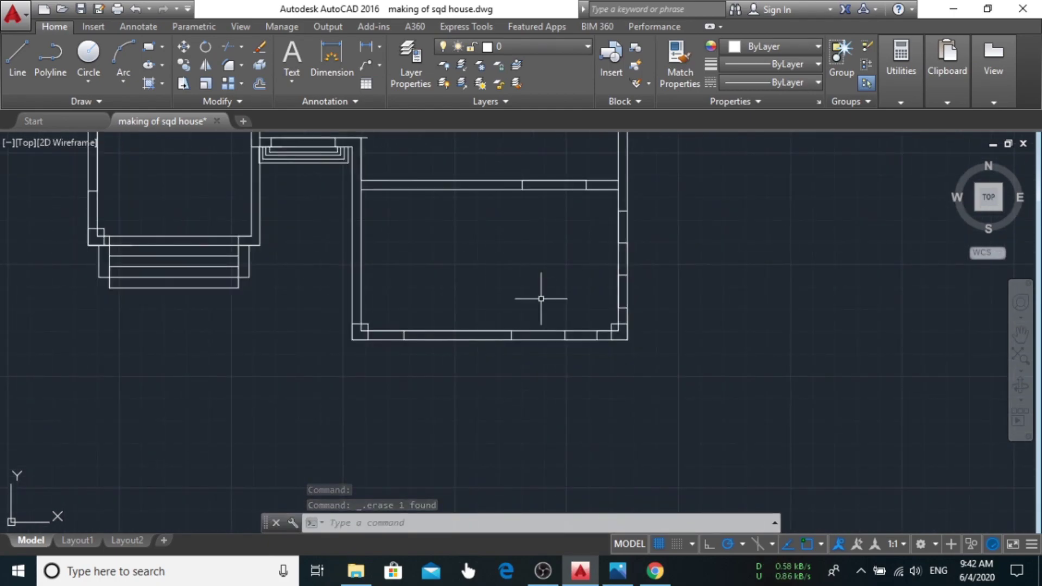
pyautogui.scroll(-2, 607, 173)
pyautogui.scroll(3, 607, 173)
# Draw another short line from a wall point in the lower-right room
pyautogui.press('l')
pyautogui.press('Return')
pyautogui.click(551, 451)
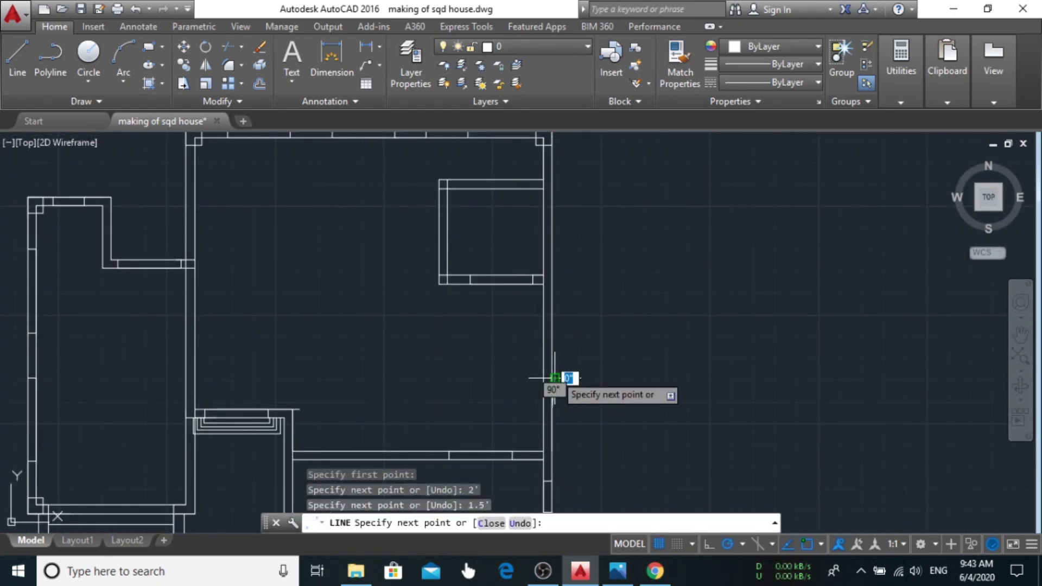
pyautogui.press('Escape')
pyautogui.scroll(2, 554, 379)
pyautogui.press('l')
pyautogui.press('Return')
# Draw a wall line with 1' and 0.5' segments
pyautogui.click(544, 367)
pyautogui.write("1'")
pyautogui.press('Return')
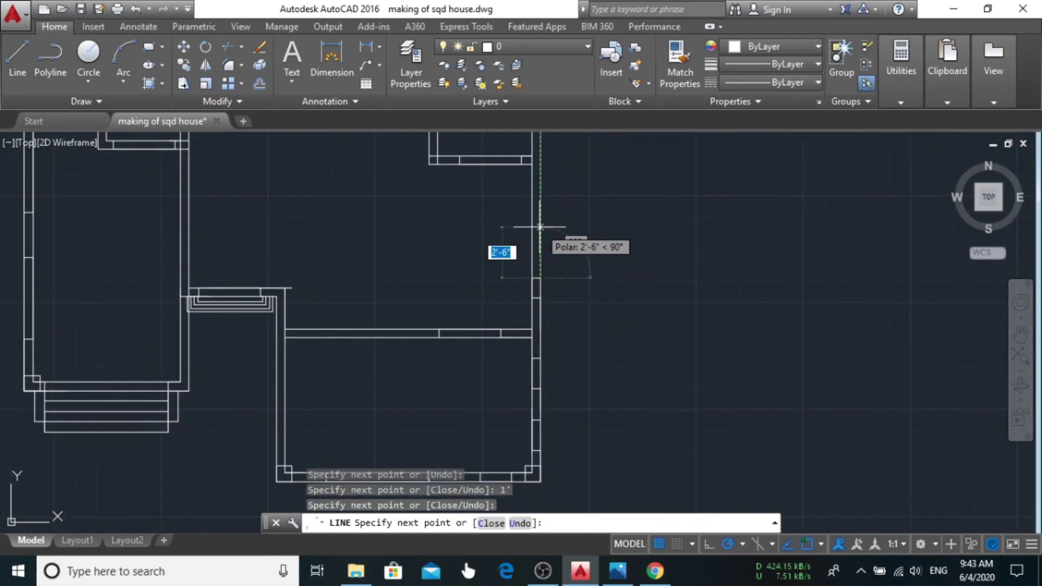
pyautogui.write("0.5'")
pyautogui.press('Return')
pyautogui.scroll(3, 519, 286)
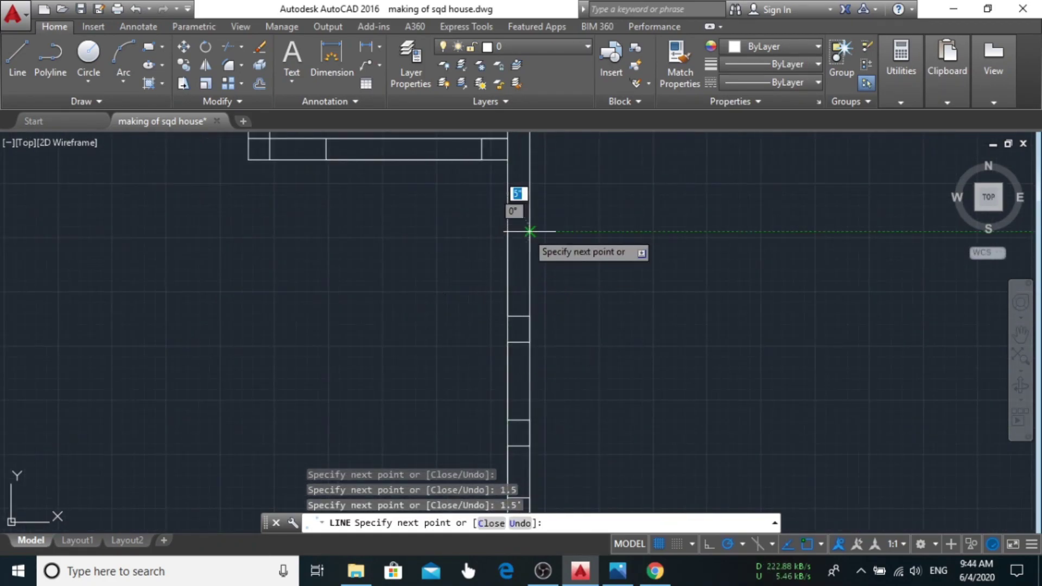
pyautogui.press('Escape')
# Erase the C-shaped wall piece from the floor plan
pyautogui.scroll(-3, 530, 231)
pyautogui.scroll(2, 548, 304)
pyautogui.scroll(1, 579, 395)
pyautogui.scroll(2, 558, 262)
pyautogui.press('Delete')
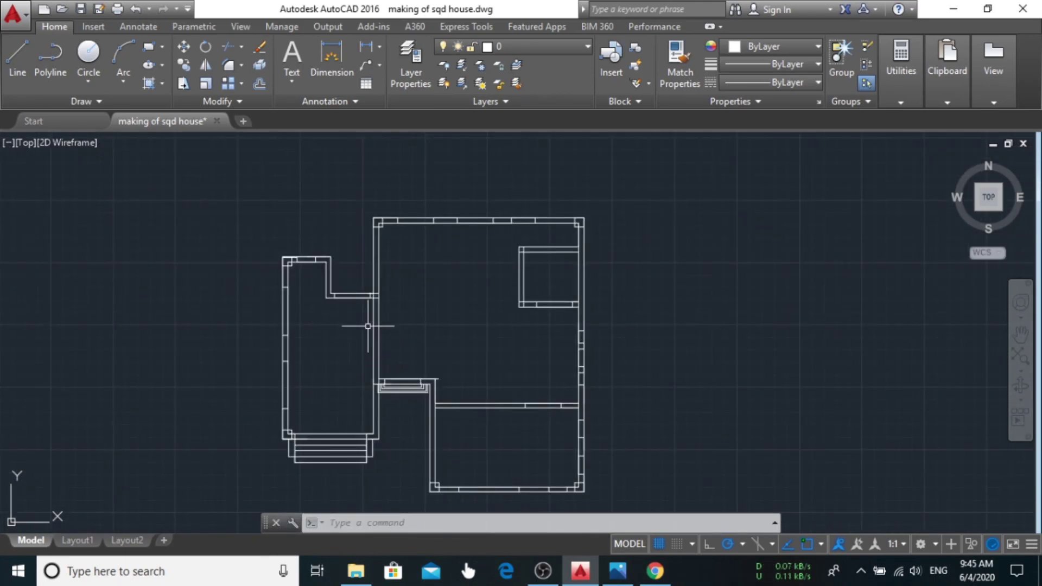
pyautogui.moveTo(492, 249); pyautogui.dragTo(495, 292, button='middle')
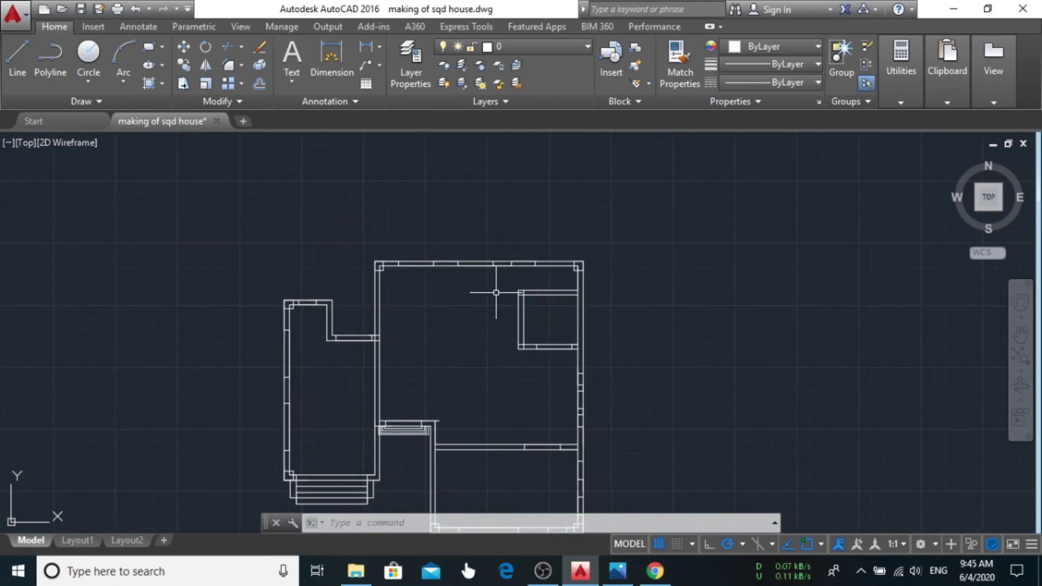
pyautogui.scroll(2, 491, 262)
pyautogui.press('Delete')
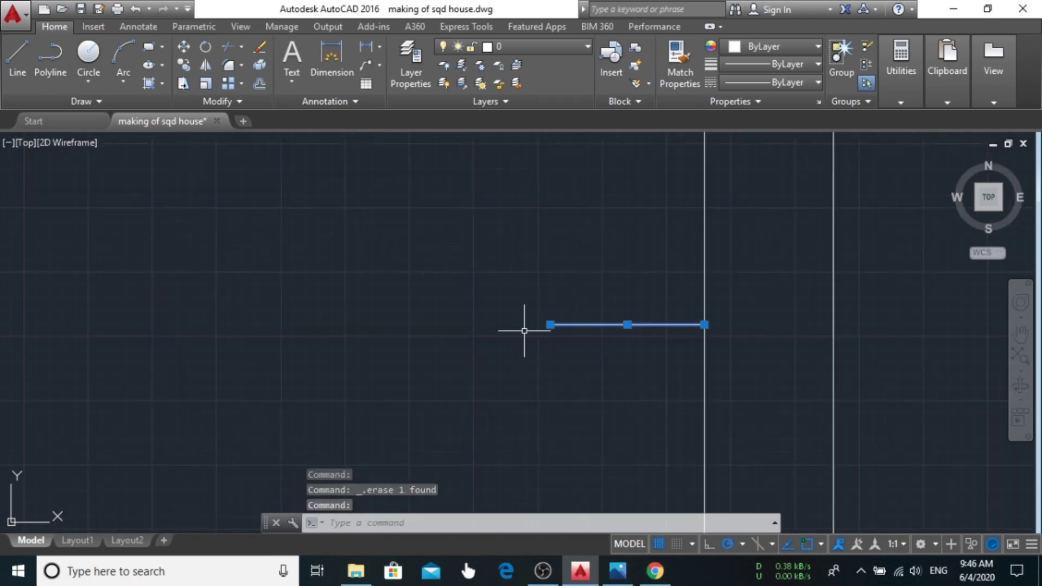
pyautogui.scroll(2, 531, 328)
# Draw a 5' line from the top-right corner
pyautogui.write('l')
pyautogui.press('Return')
pyautogui.click(808, 200)
pyautogui.write('5')
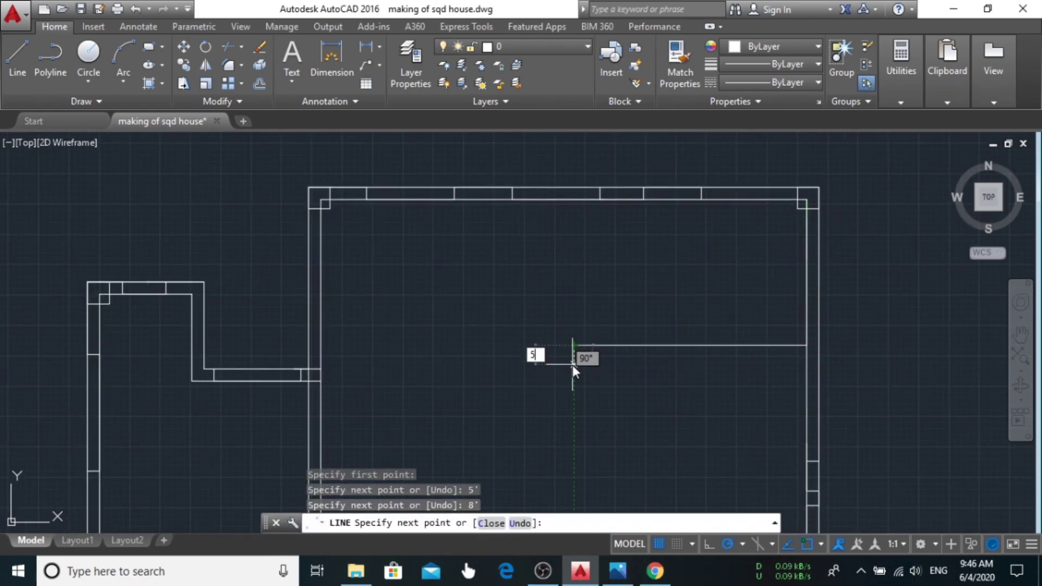
pyautogui.press('Return')
pyautogui.press('Escape')
pyautogui.scroll(-5, 685, 259)
# Set layer bharyang's colour to 249 in Layer Properties
pyautogui.click(411, 71)
pyautogui.click(368, 222)
pyautogui.click(642, 284)
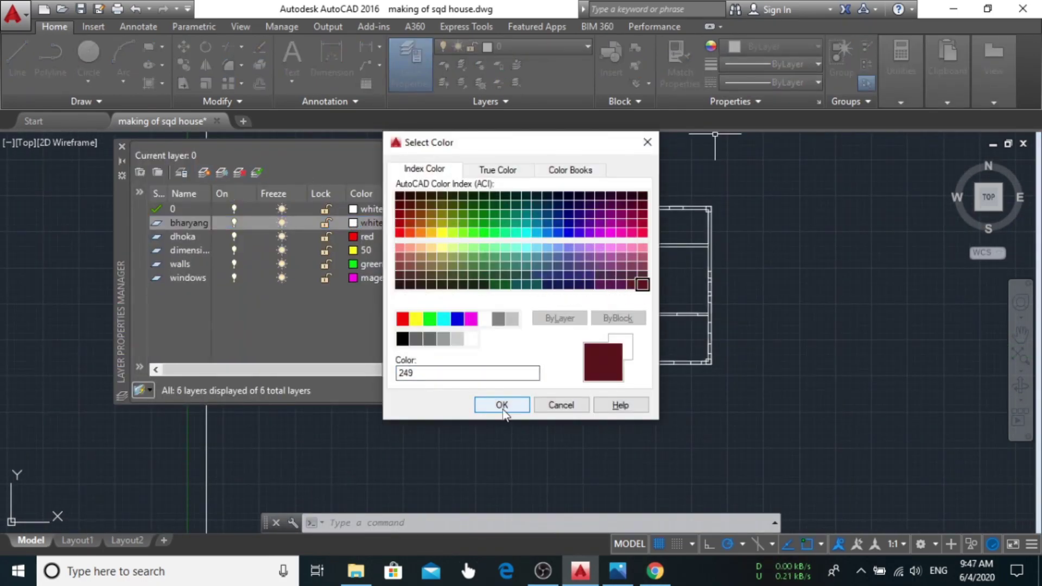
pyautogui.click(501, 405)
# Start trimming the new rectangular lines using the walls as boundaries
pyautogui.write('tr')
pyautogui.press('Return')
pyautogui.moveTo(709, 367); pyautogui.dragTo(623, 372)
pyautogui.press('Return')
pyautogui.scroll(4, 581, 178)
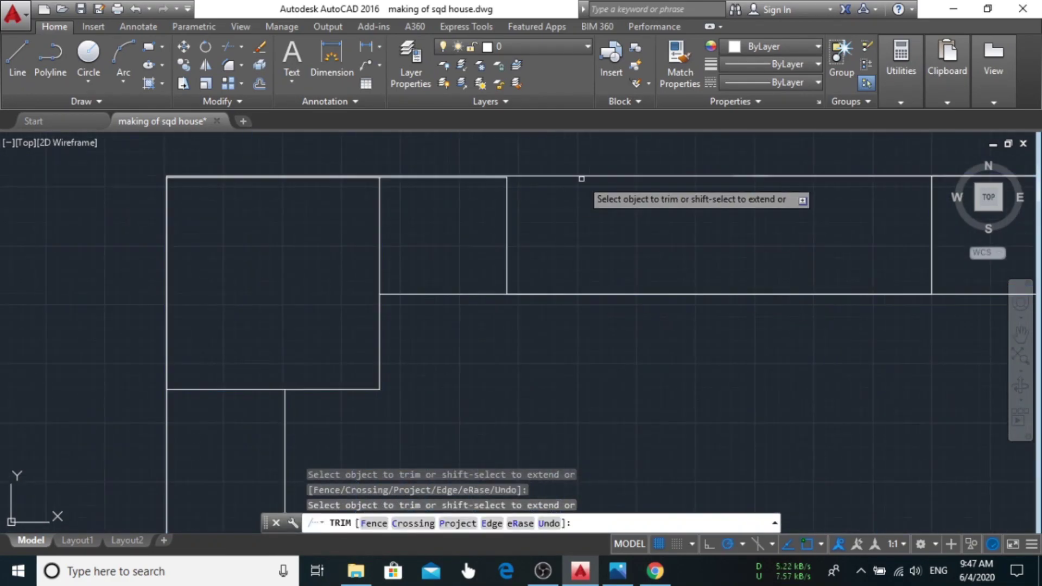
# Restart TRIM and lasso the whole plan as cutting edges
pyautogui.scroll(-3, 581, 178)
pyautogui.scroll(-2, 432, 279)
pyautogui.scroll(-2, 221, 248)
pyautogui.scroll(1, 145, 346)
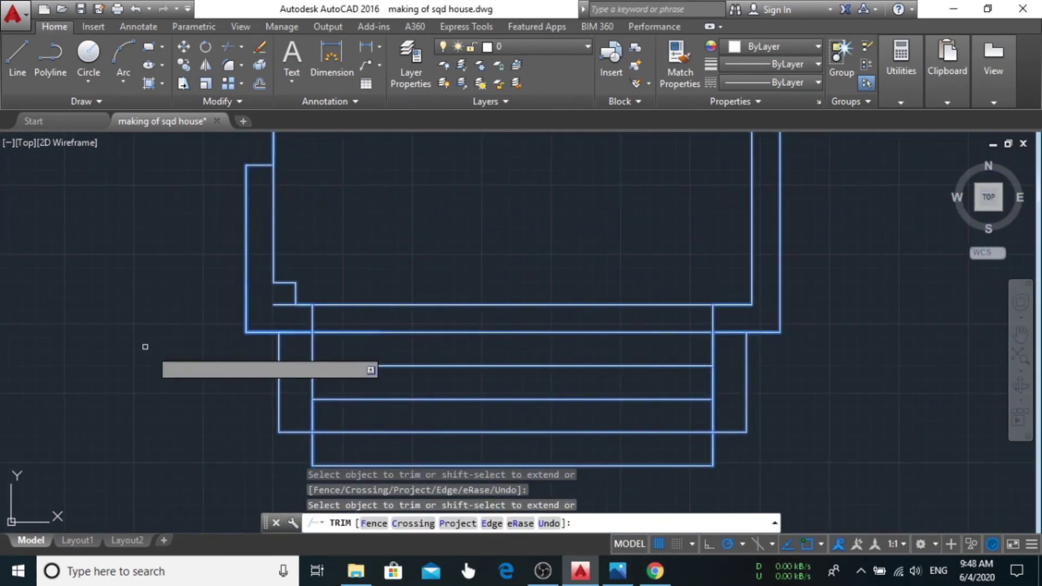
pyautogui.press('Return')
pyautogui.press('Return')
pyautogui.press('Escape')
pyautogui.scroll(-3, 623, 320)
pyautogui.press('Return')
pyautogui.moveTo(623, 321); pyautogui.dragTo(488, 325)
pyautogui.press('Return')
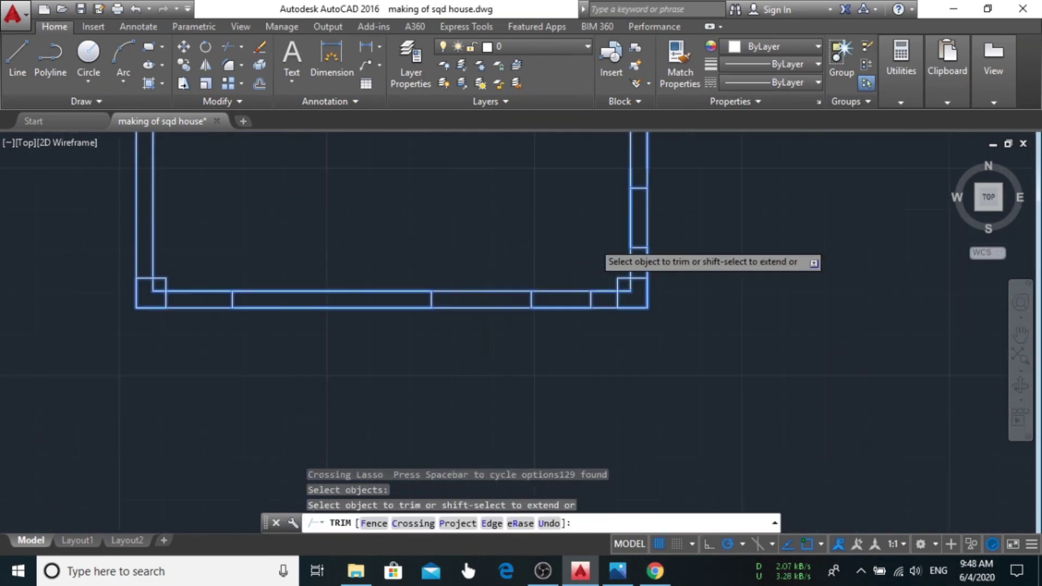
# Trim off the overhanging wall line end so the walls meet cleanly
pyautogui.scroll(-3, 591, 247)
pyautogui.scroll(3, 274, 354)
pyautogui.scroll(-2, 226, 389)
pyautogui.scroll(-1, 336, 330)
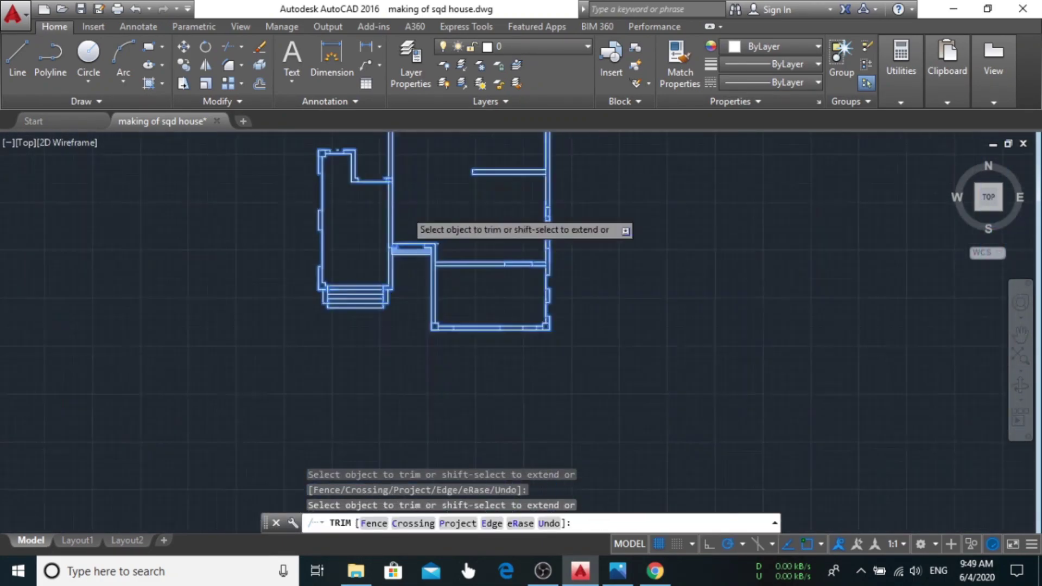
pyautogui.scroll(4, 602, 293)
pyautogui.scroll(-1, 480, 402)
pyautogui.scroll(-1, 297, 413)
pyautogui.scroll(-1, 297, 412)
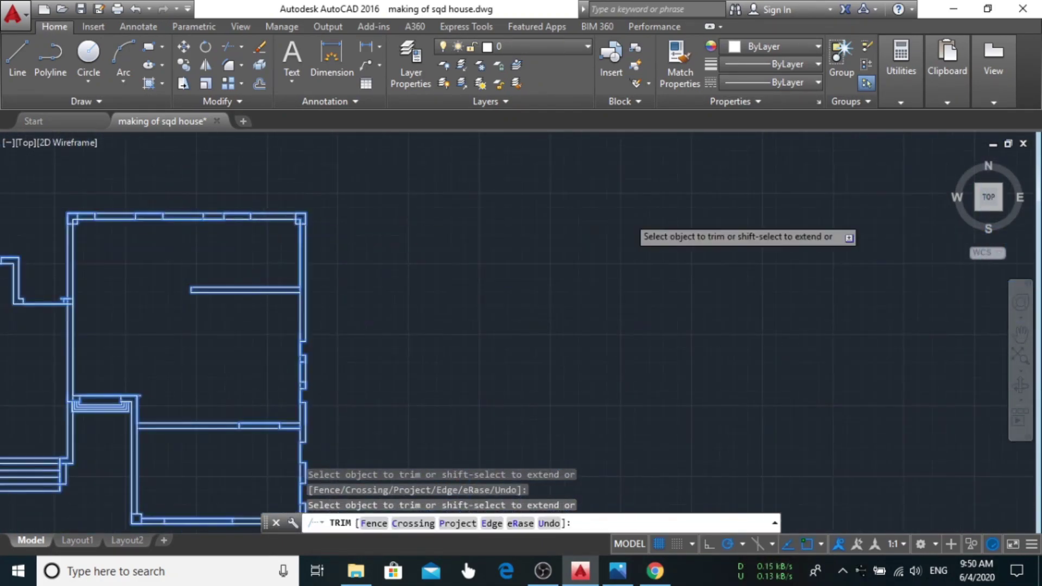
pyautogui.scroll(3, 686, 232)
pyautogui.scroll(3, 344, 225)
pyautogui.scroll(-3, 654, 190)
pyautogui.click(654, 190)
pyautogui.scroll(4, 662, 291)
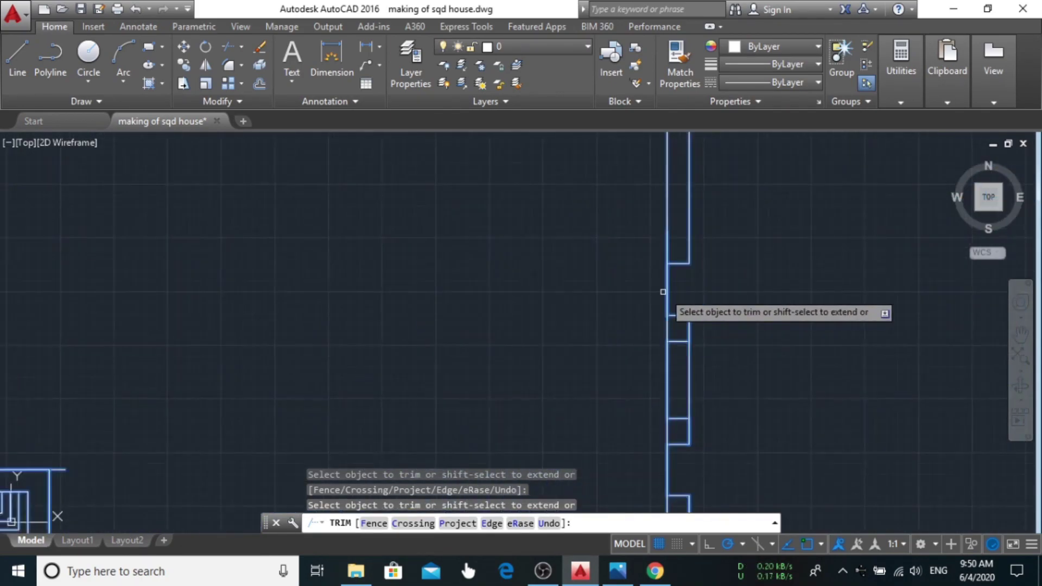
pyautogui.scroll(-2, 662, 291)
pyautogui.scroll(-2, 464, 309)
pyautogui.scroll(-2, 758, 288)
# End the trim and erase a stray line at the top-right wall outline
pyautogui.scroll(-1, 600, 233)
pyautogui.press('Escape')
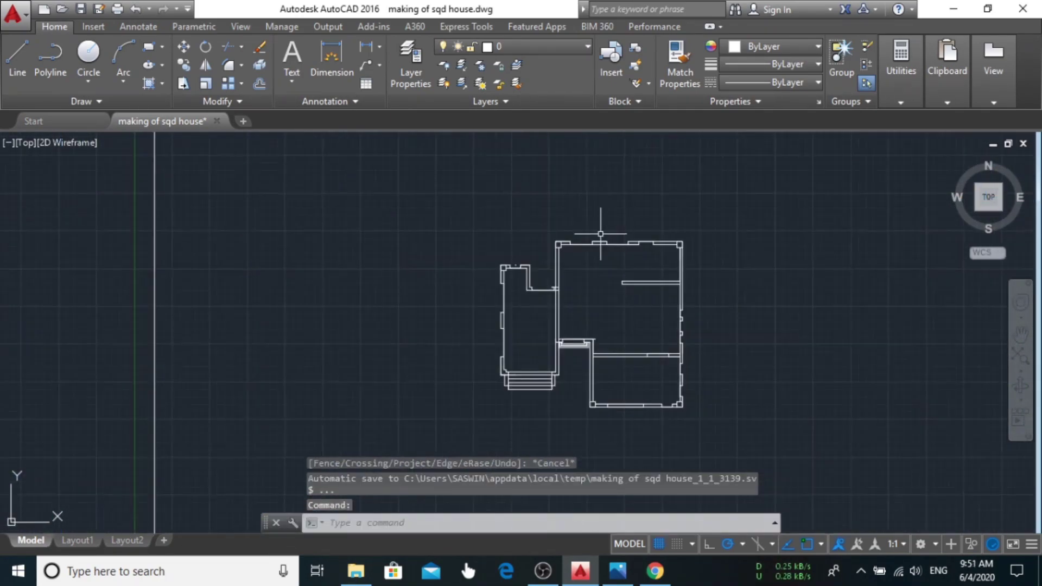
pyautogui.scroll(3, 600, 234)
pyautogui.scroll(2, 344, 249)
pyautogui.press('Escape')
pyautogui.press('Delete')
pyautogui.scroll(-2, 470, 309)
pyautogui.click(372, 247)
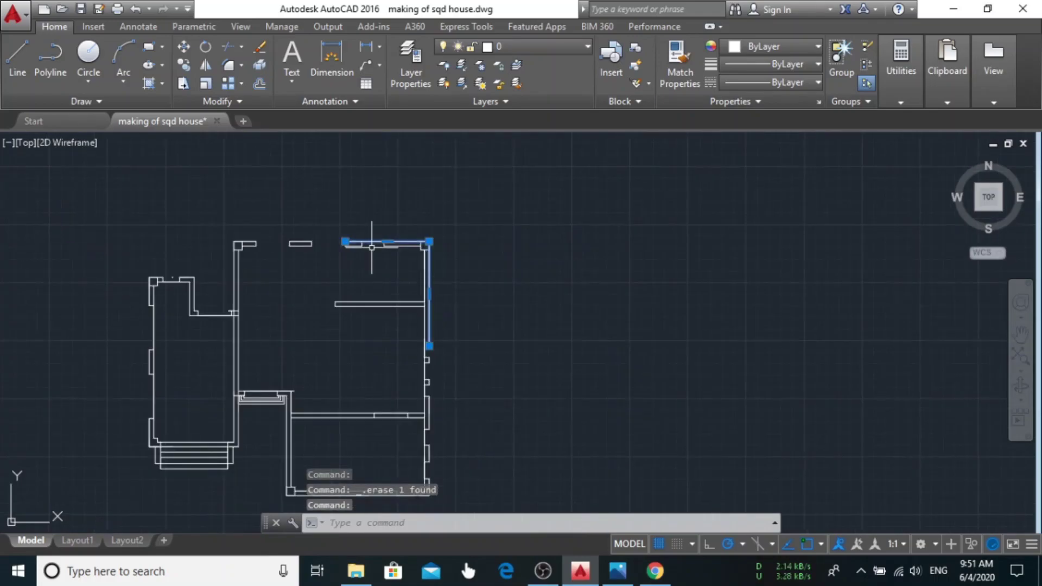
pyautogui.scroll(3, 372, 247)
# Start a short closing line on the right wall opening
pyautogui.press('Escape')
pyautogui.scroll(-3, 353, 291)
pyautogui.scroll(3, 532, 343)
pyautogui.scroll(2, 598, 314)
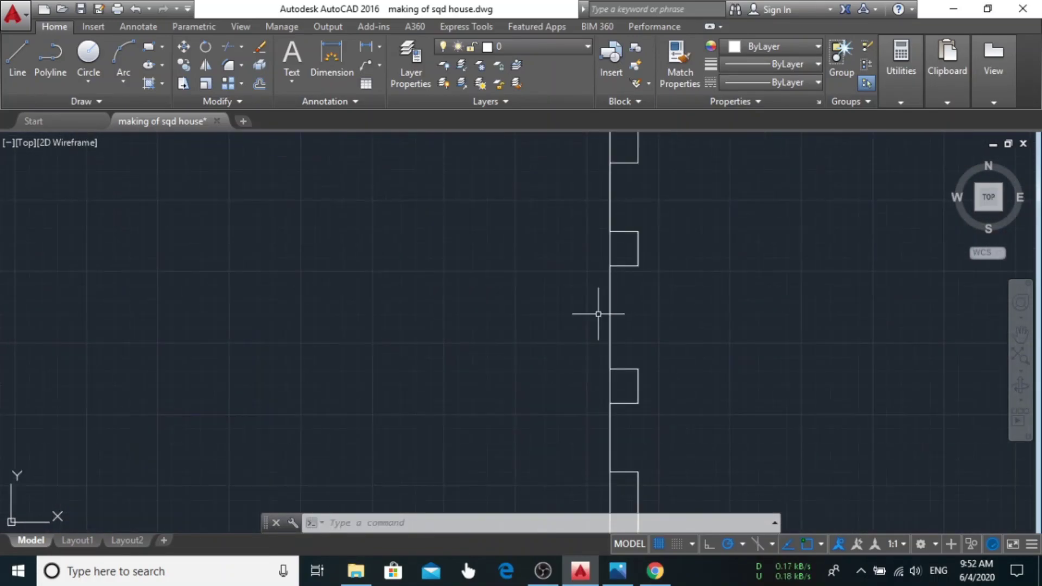
pyautogui.scroll(-3, 597, 314)
pyautogui.scroll(3, 728, 291)
pyautogui.press('l')
pyautogui.press('Return')
pyautogui.click(658, 226)
pyautogui.press('Escape')
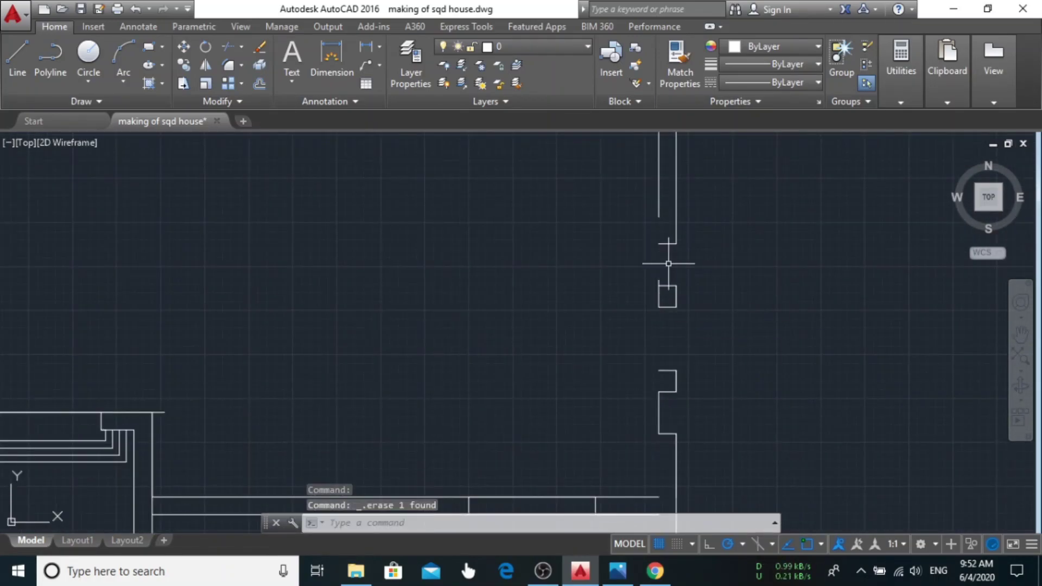
# Draw a short closing line across a wall end near the plan's centre
pyautogui.scroll(-3, 597, 314)
pyautogui.scroll(3, 639, 298)
pyautogui.press('l')
pyautogui.press('Return')
pyautogui.press('Escape')
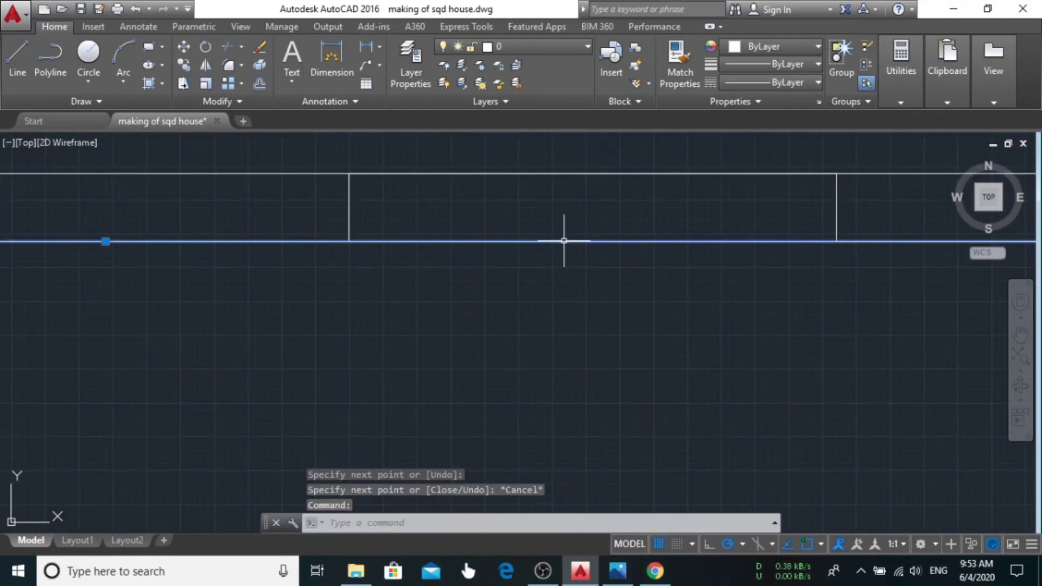
pyautogui.press('l')
pyautogui.press('Return')
pyautogui.click(516, 238)
pyautogui.press('Escape')
pyautogui.scroll(-2, 549, 204)
pyautogui.scroll(-2, 488, 205)
# Add a closing line at the lower-middle wall opening
pyautogui.press('l')
pyautogui.press('Return')
pyautogui.scroll(4, 333, 239)
pyautogui.press('Escape')
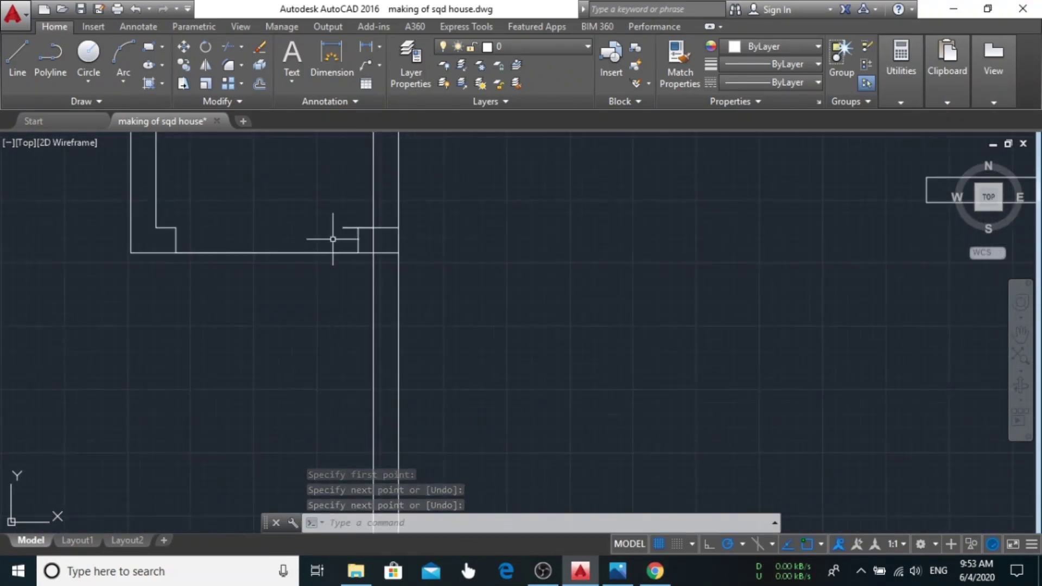
pyautogui.press('Escape')
pyautogui.press('l')
pyautogui.press('Return')
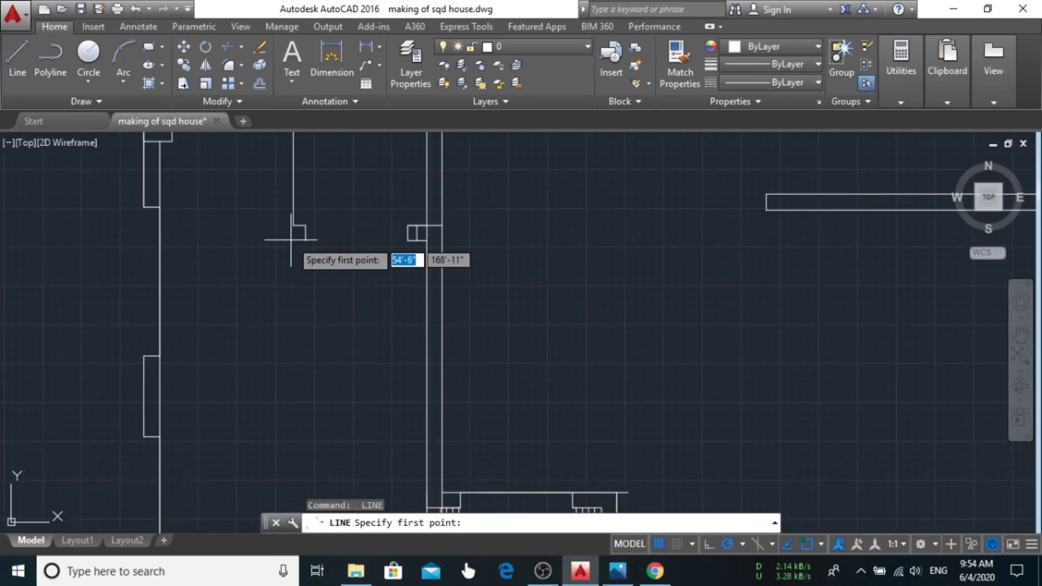
pyautogui.click(500, 326)
pyautogui.scroll(-2, 472, 426)
pyautogui.press('Escape')
# Delete the small stray line at the top of the opening
pyautogui.press('o')
pyautogui.press('Return')
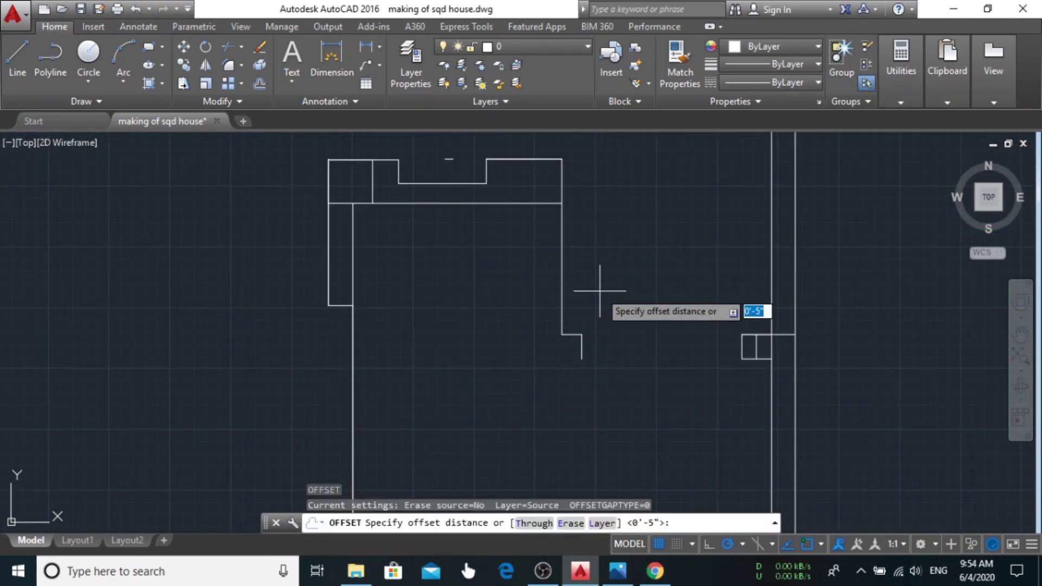
pyautogui.scroll(2, 494, 327)
pyautogui.press('Escape')
pyautogui.click(500, 256)
pyautogui.press('Delete')
pyautogui.scroll(-2, 499, 256)
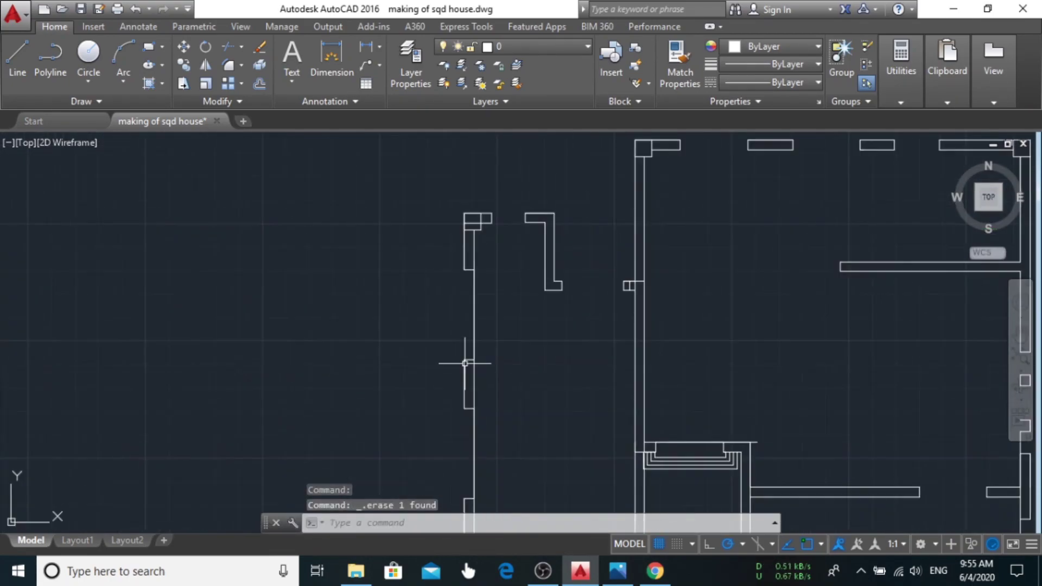
# Draw a closing segment across the upper-left wall end
pyautogui.press('l')
pyautogui.press('Return')
pyautogui.click(414, 232)
pyautogui.press('Escape')
pyautogui.press('l')
pyautogui.press('Return')
pyautogui.scroll(-3, 624, 358)
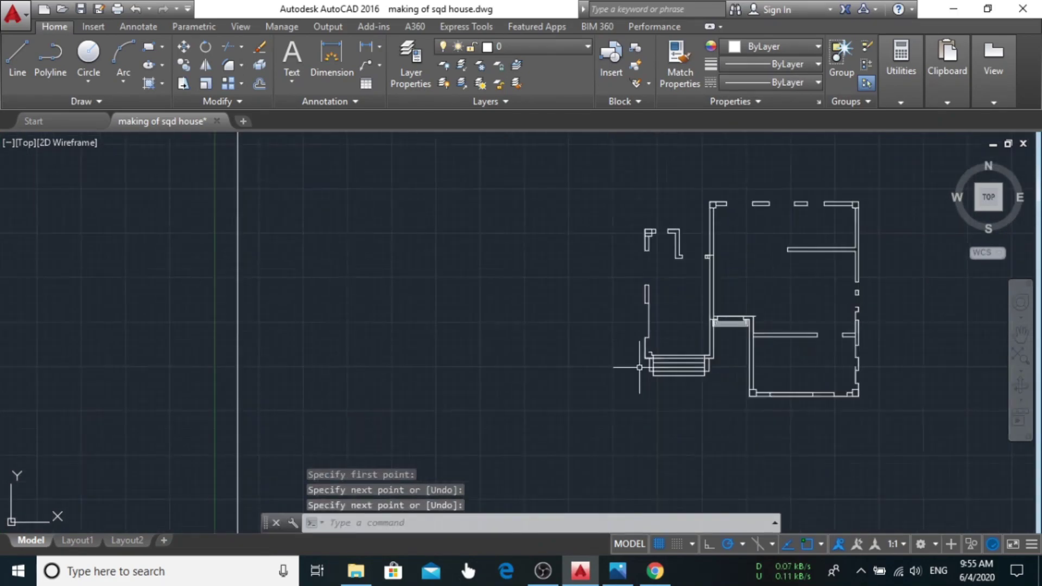
pyautogui.press('Escape')
pyautogui.scroll(3, 600, 291)
pyautogui.scroll(2, 614, 321)
pyautogui.scroll(-2, 600, 233)
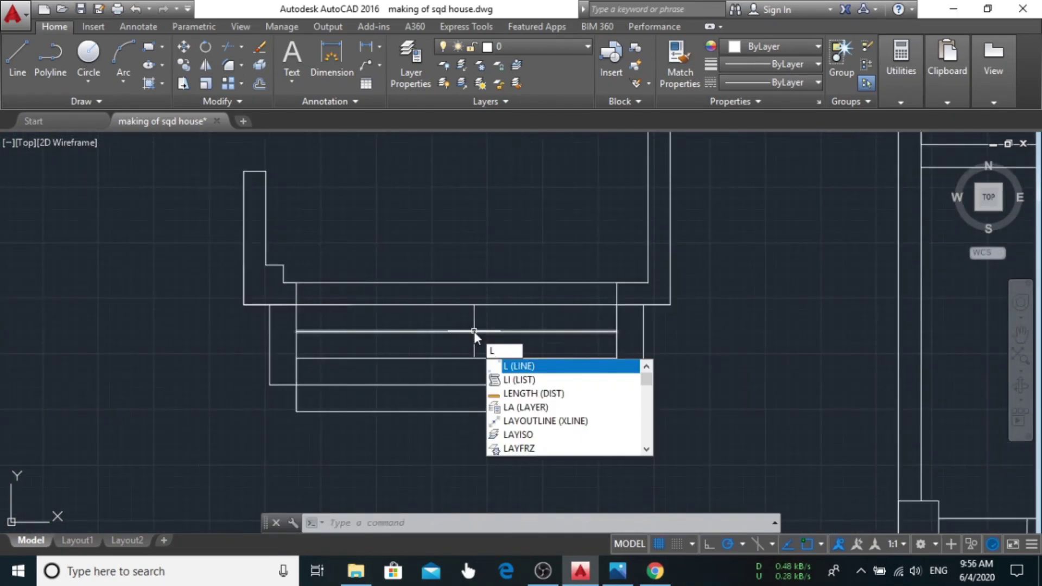
# Remove an unwanted line fragment on the left wall with TR and Delete
pyautogui.write('tr')
pyautogui.press('Return')
pyautogui.click(331, 257)
pyautogui.press('Delete')
pyautogui.press('Escape')
pyautogui.write('tr')
pyautogui.press('Return')
pyautogui.scroll(3, 500, 454)
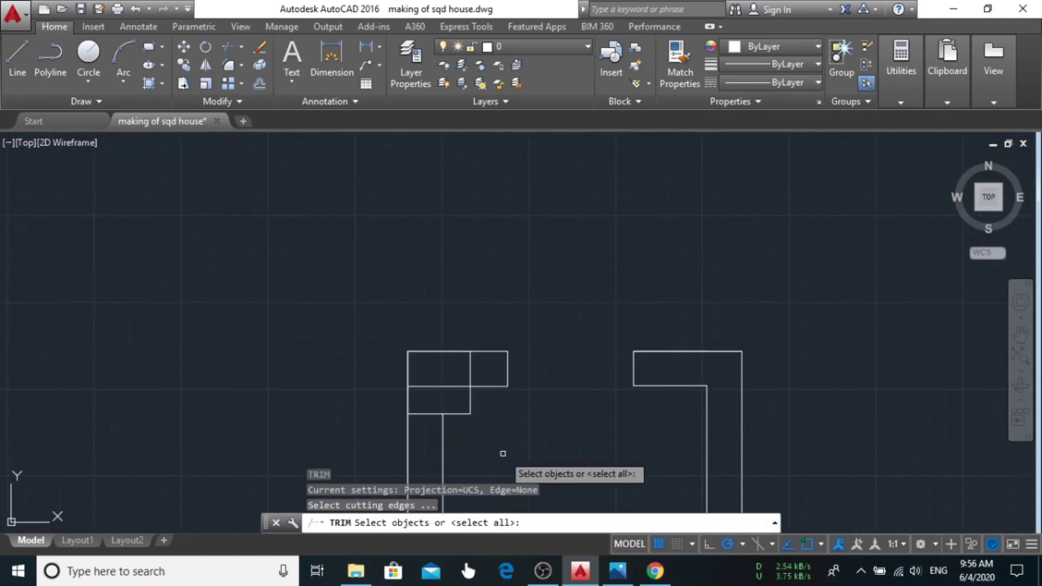
pyautogui.press('Escape')
pyautogui.scroll(-2, 559, 283)
# Close a bottom wall opening and check the short line between the wall ends
pyautogui.write('l')
pyautogui.press('Return')
pyautogui.click(585, 385)
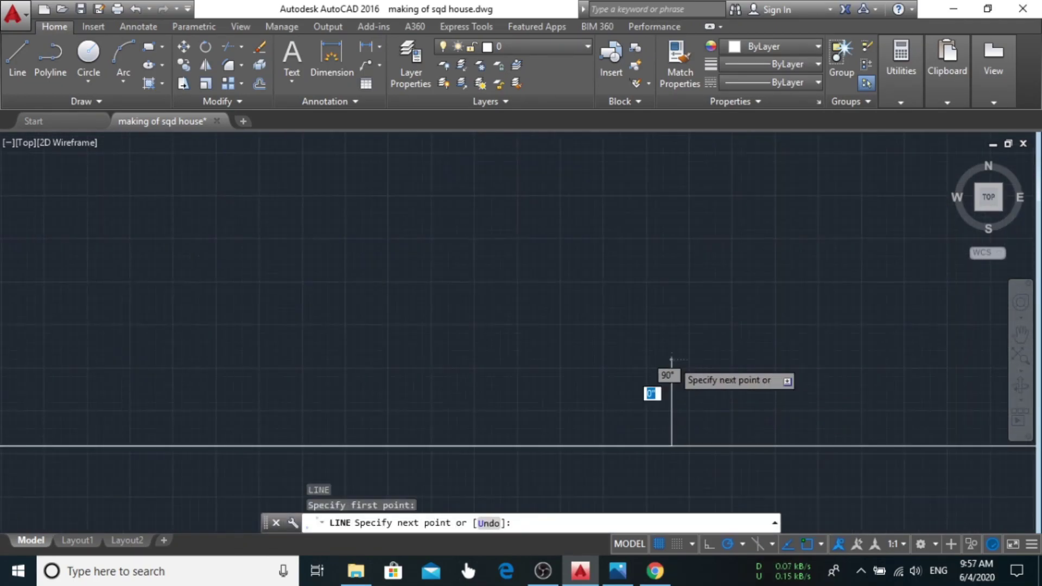
pyautogui.scroll(-2, 656, 373)
pyautogui.scroll(2, 380, 293)
pyautogui.press('Escape')
pyautogui.scroll(3, 504, 336)
pyautogui.click(504, 335)
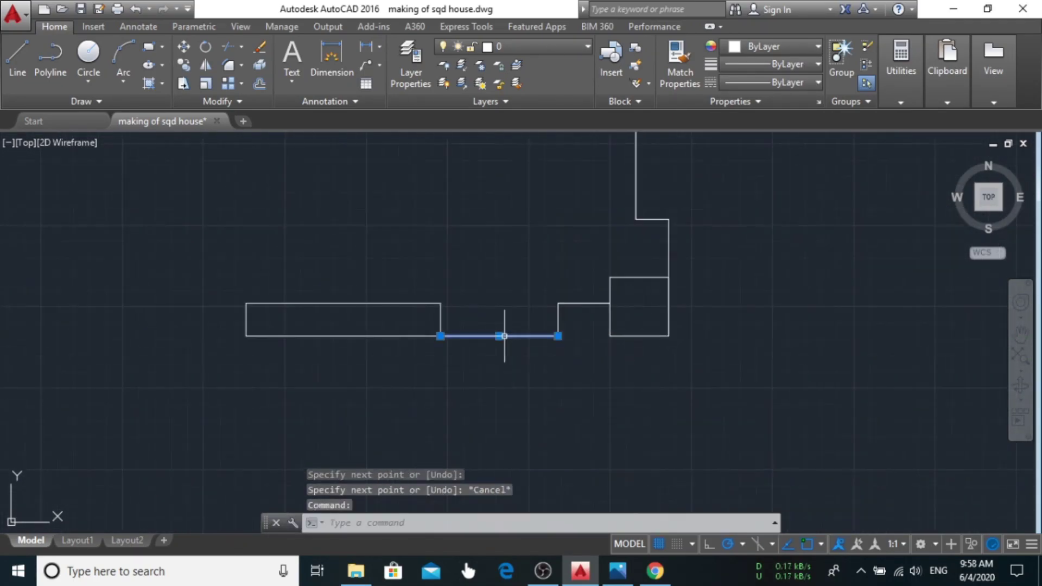
pyautogui.press('Escape')
pyautogui.scroll(-2, 624, 336)
# Close the open wall ends on the right and upper-left with short lines
pyautogui.write('l')
pyautogui.press('Return')
pyautogui.scroll(3, 639, 256)
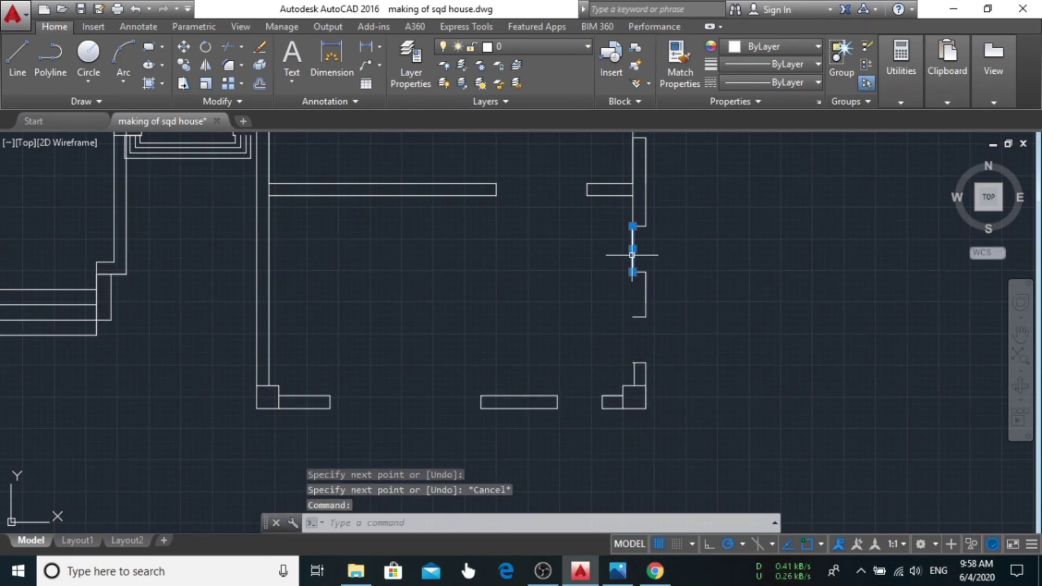
pyautogui.click(639, 321)
pyautogui.scroll(-2, 639, 321)
pyautogui.scroll(3, 425, 242)
pyautogui.click(425, 244)
pyautogui.press('l')
pyautogui.press('Return')
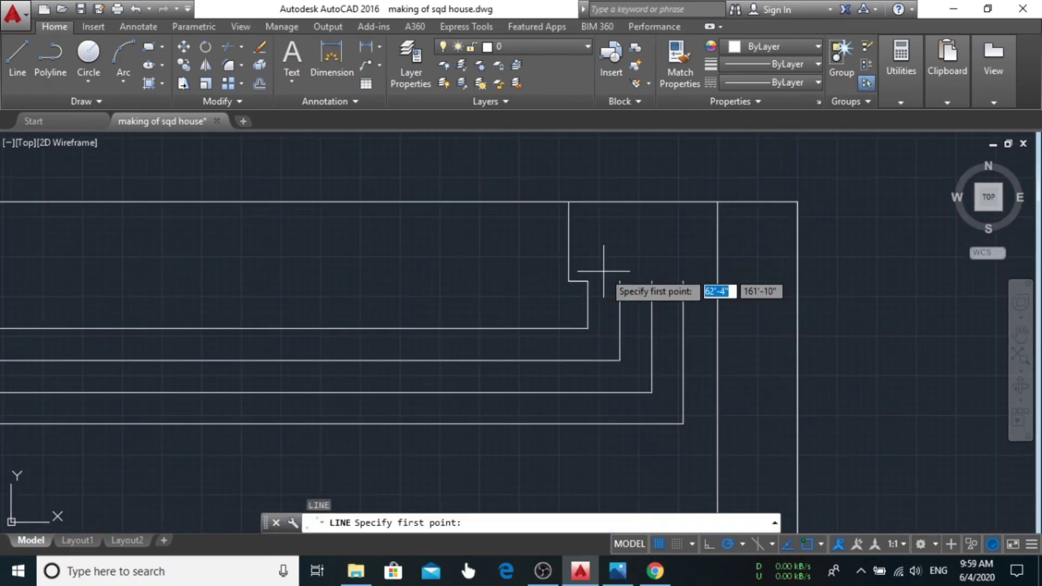
pyautogui.press('Escape')
pyautogui.scroll(-2, 479, 235)
# Close the last wall corners at the top and bottom of the plan
pyautogui.press('l')
pyautogui.press('Return')
pyautogui.click(441, 170)
pyautogui.scroll(3, 476, 441)
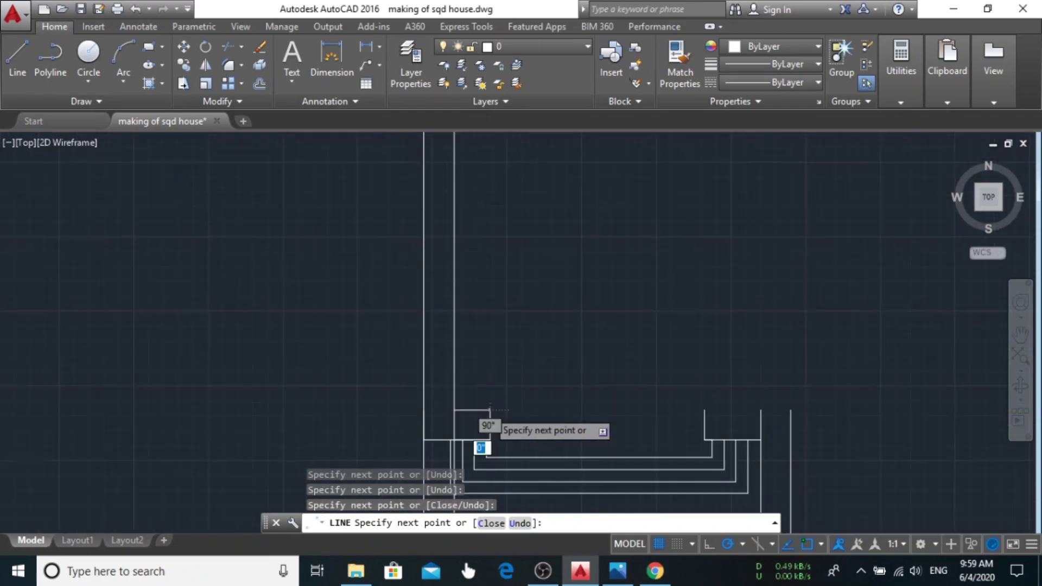
pyautogui.press('Escape')
pyautogui.press('l')
pyautogui.press('Return')
pyautogui.click(498, 457)
pyautogui.press('Escape')
pyautogui.scroll(-2, 479, 219)
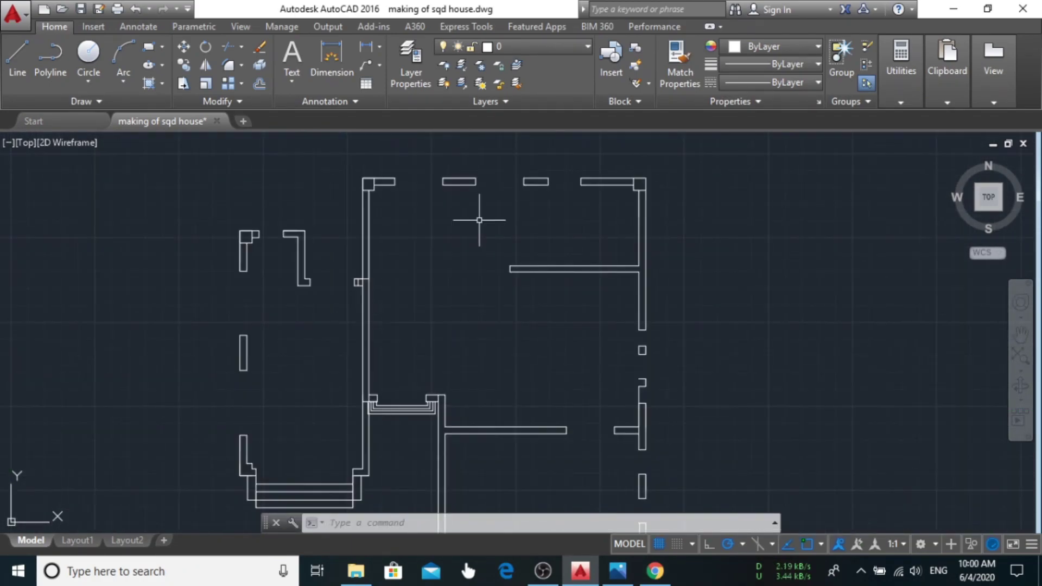
pyautogui.scroll(-3, 539, 315)
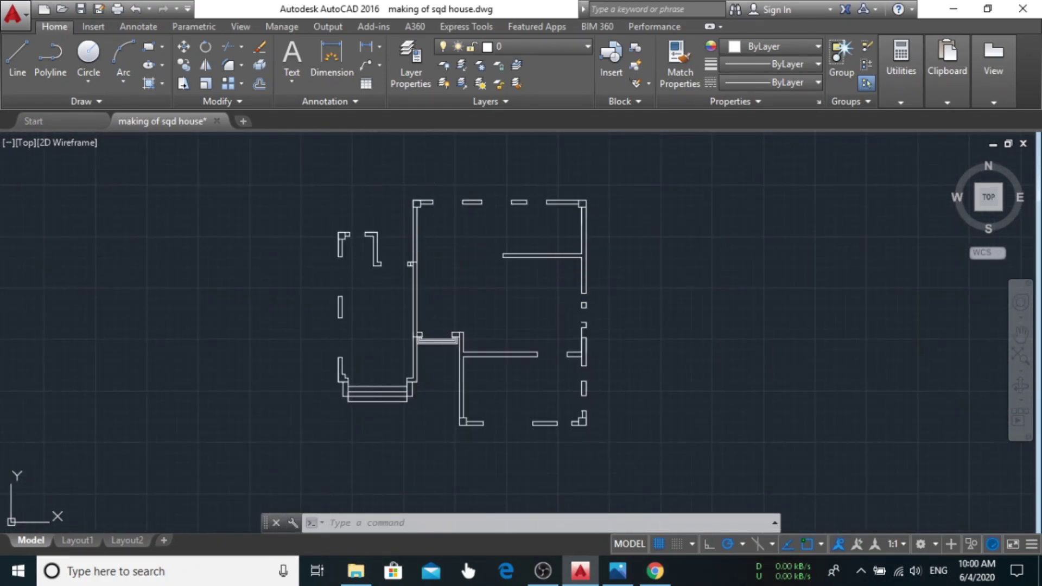
pyautogui.press('h')
pyautogui.press('Return')
# Fill the square corner columns with a SOLID hatch
pyautogui.scroll(5, 570, 314)
pyautogui.scroll(-3, 337, 226)
pyautogui.scroll(3, 565, 325)
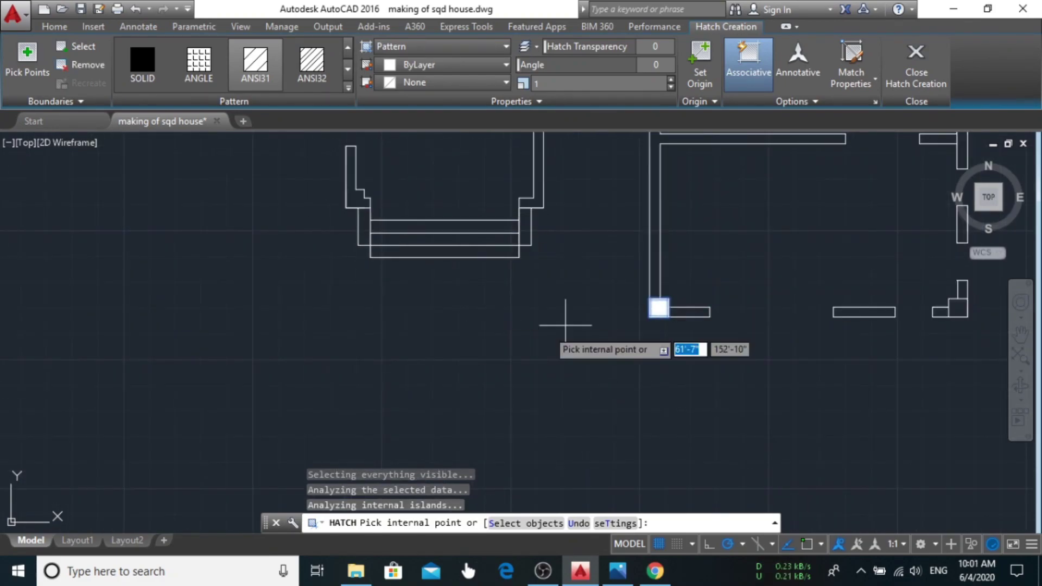
pyautogui.scroll(-3, 566, 325)
pyautogui.press('Escape')
pyautogui.write('co')
pyautogui.press('Return')
pyautogui.press('Escape')
pyautogui.write('h')
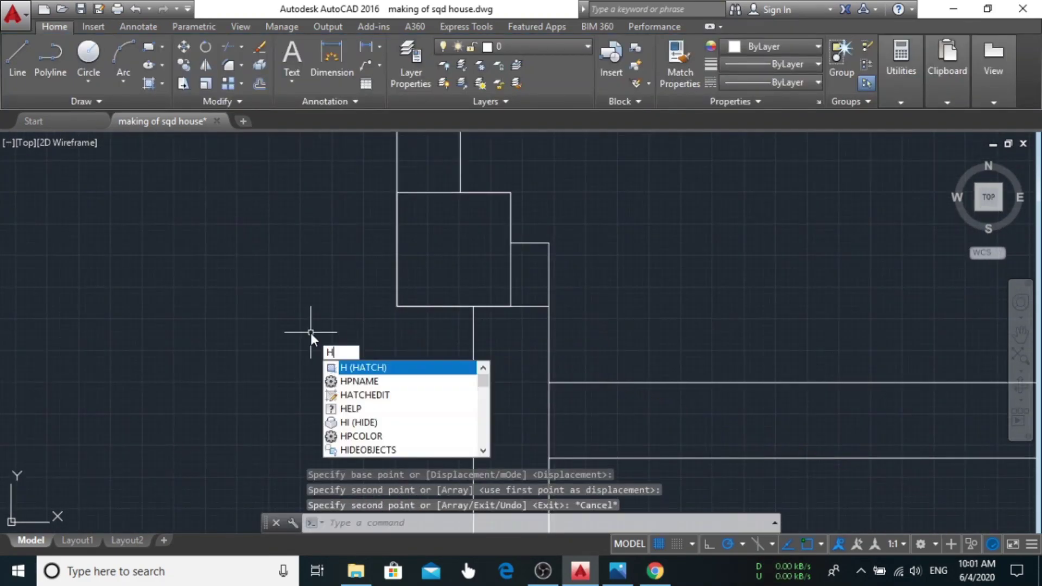
pyautogui.press('Return')
pyautogui.scroll(-2, 341, 281)
pyautogui.press('Escape')
# Delete the stray wall line
pyautogui.scroll(-4, 334, 317)
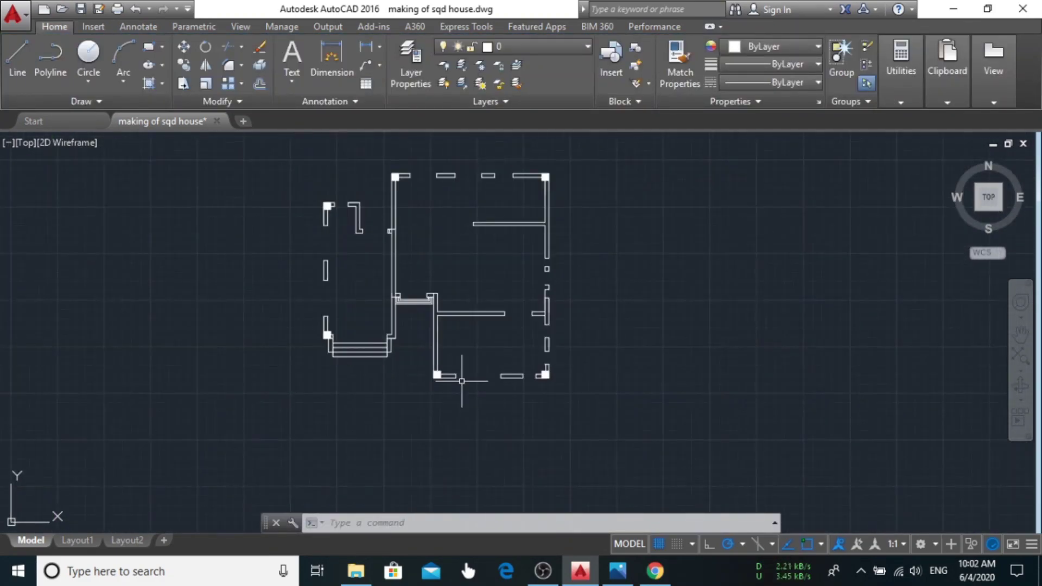
pyautogui.scroll(5, 462, 380)
pyautogui.click(663, 298)
pyautogui.press('Escape')
pyautogui.scroll(-3, 662, 298)
pyautogui.press('Delete')
pyautogui.scroll(3, 569, 404)
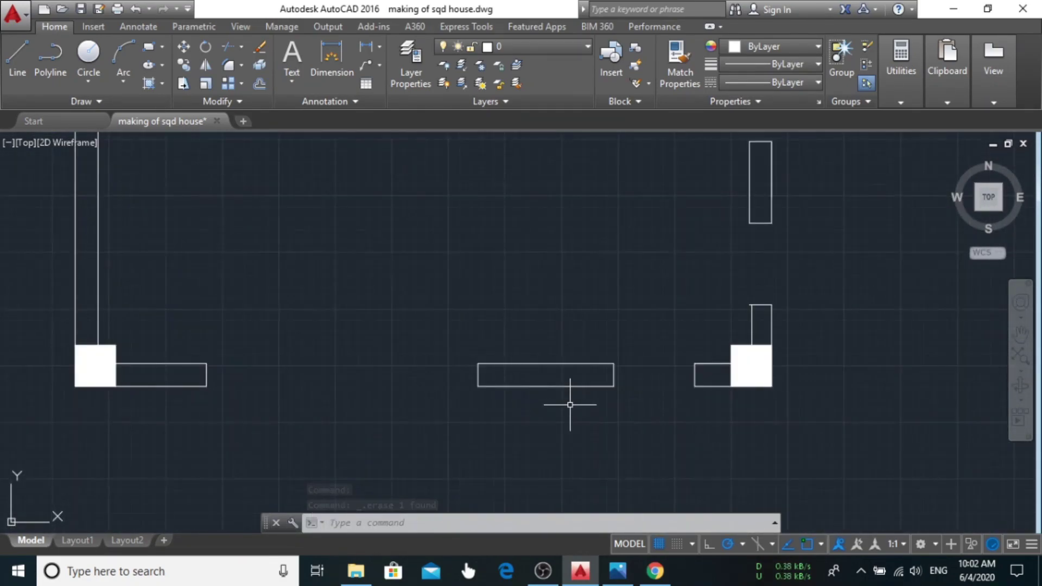
pyautogui.scroll(-3, 569, 404)
# Trim the leftover wall line back to its cutting edge
pyautogui.click(458, 262)
pyautogui.scroll(3, 447, 279)
pyautogui.press('Escape')
pyautogui.scroll(2, 645, 262)
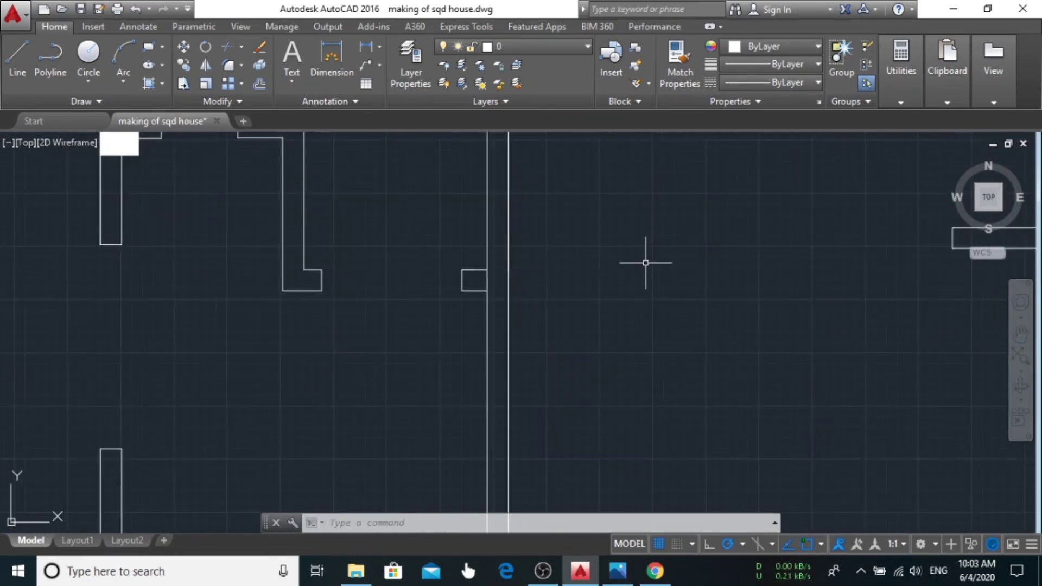
pyautogui.scroll(-3, 645, 262)
pyautogui.scroll(3, 343, 344)
pyautogui.write('tr')
pyautogui.press('Return')
pyautogui.click(458, 449)
pyautogui.scroll(3, 392, 255)
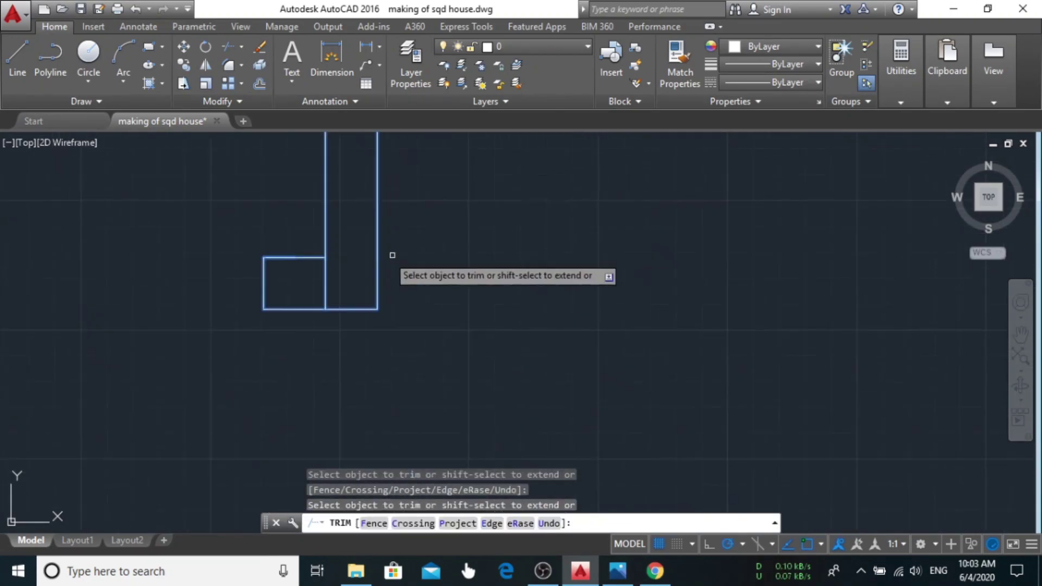
pyautogui.scroll(-3, 393, 255)
pyautogui.scroll(3, 384, 442)
pyautogui.scroll(-5, 824, 356)
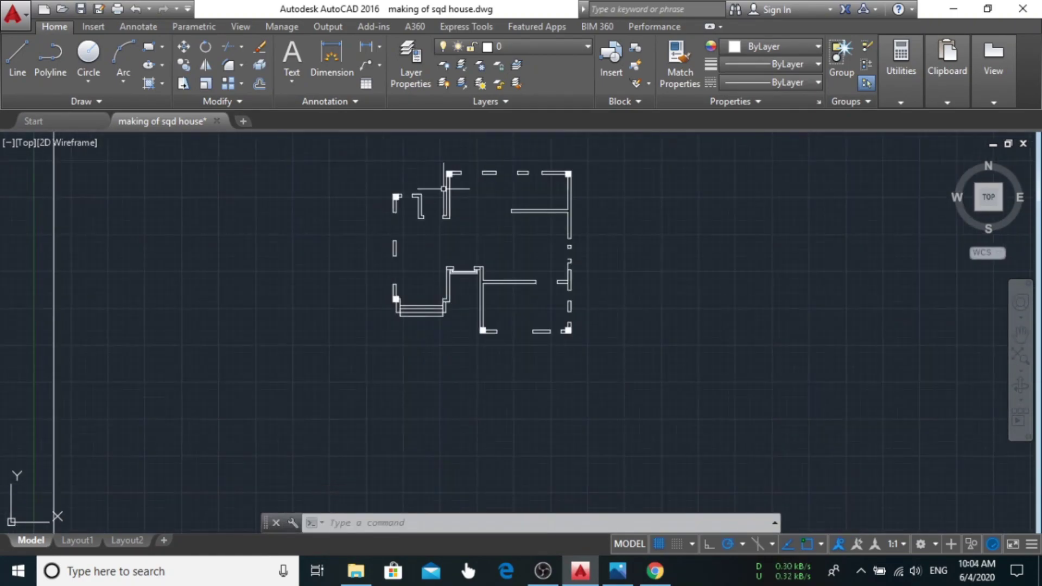
pyautogui.scroll(5, 444, 264)
# Start a line on the wall for the red door-swing symbol
pyautogui.press('Escape')
pyautogui.scroll(-2, 546, 359)
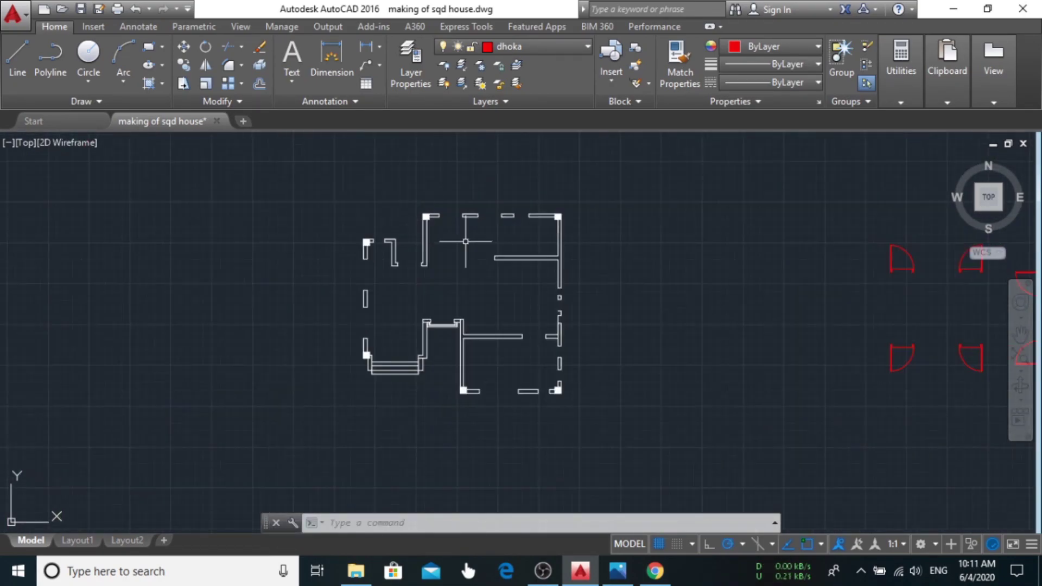
pyautogui.scroll(3, 455, 233)
pyautogui.write('line')
pyautogui.press('Return')
pyautogui.click(344, 217)
pyautogui.scroll(2, 741, 237)
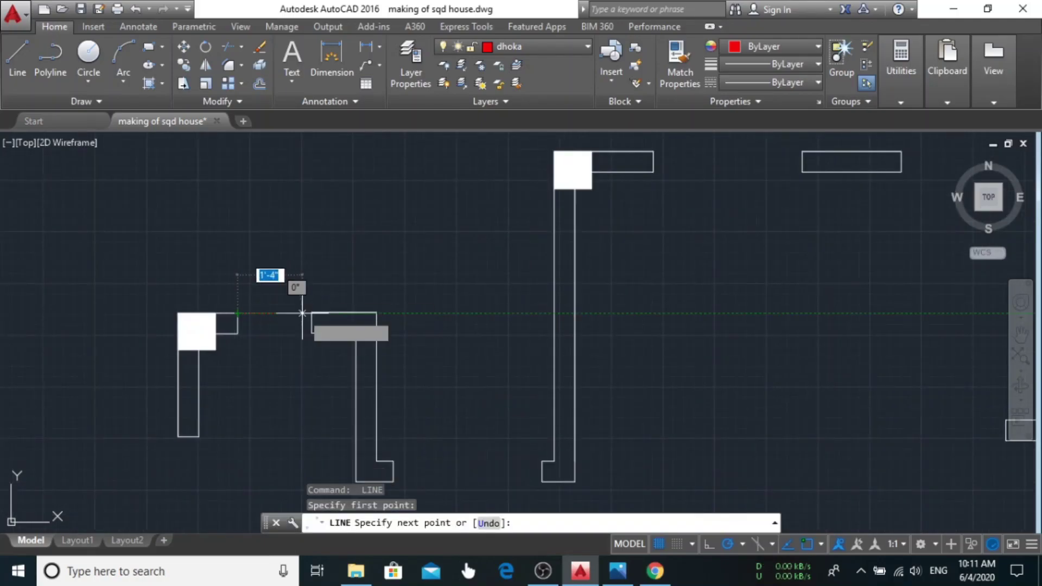
# Make windows the current layer and draw the window outline (3', 5", 3')
pyautogui.click(521, 47)
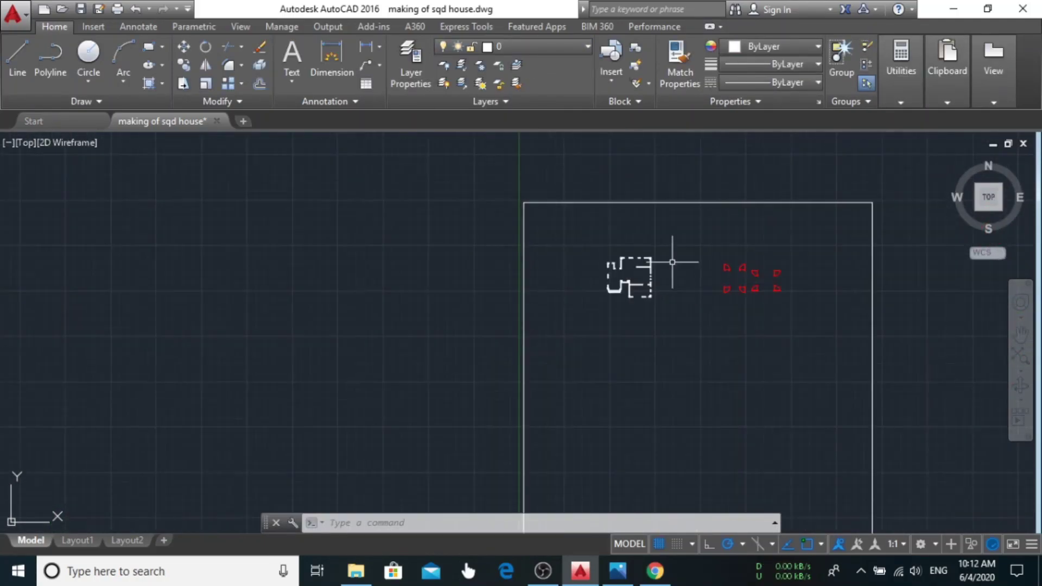
pyautogui.click(521, 47)
pyautogui.click(521, 158)
pyautogui.write('line')
pyautogui.press('Return')
pyautogui.click(585, 221)
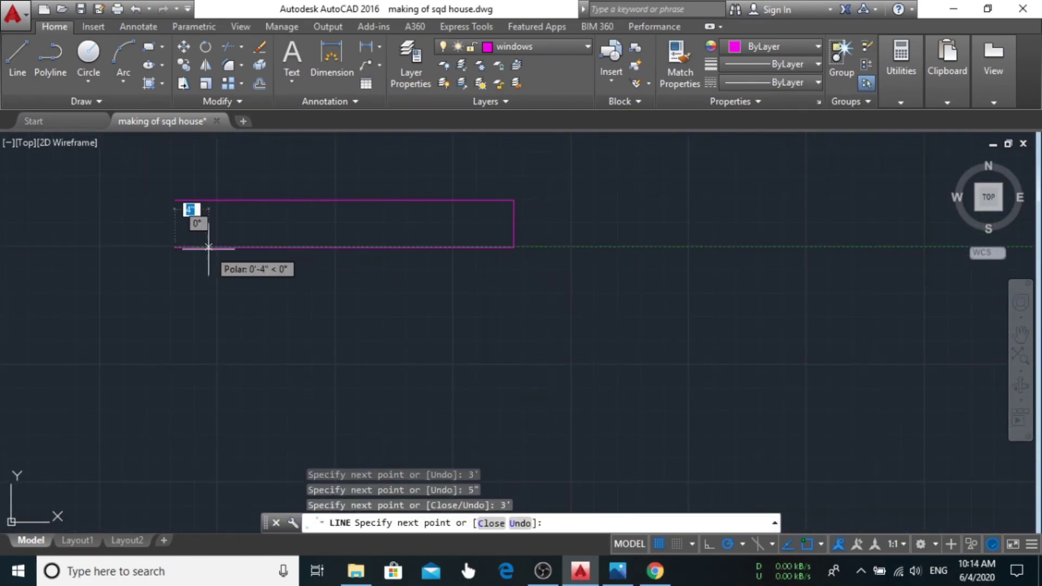
pyautogui.press('Escape')
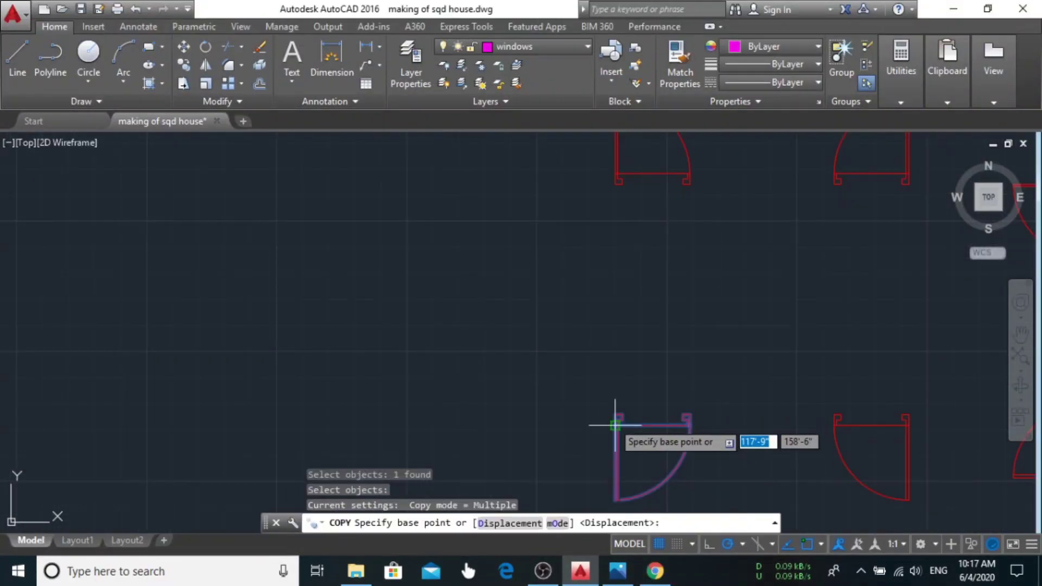
# Pick a base point for a copy near the window, then cancel the copy
pyautogui.click(615, 425)
pyautogui.scroll(3, 338, 280)
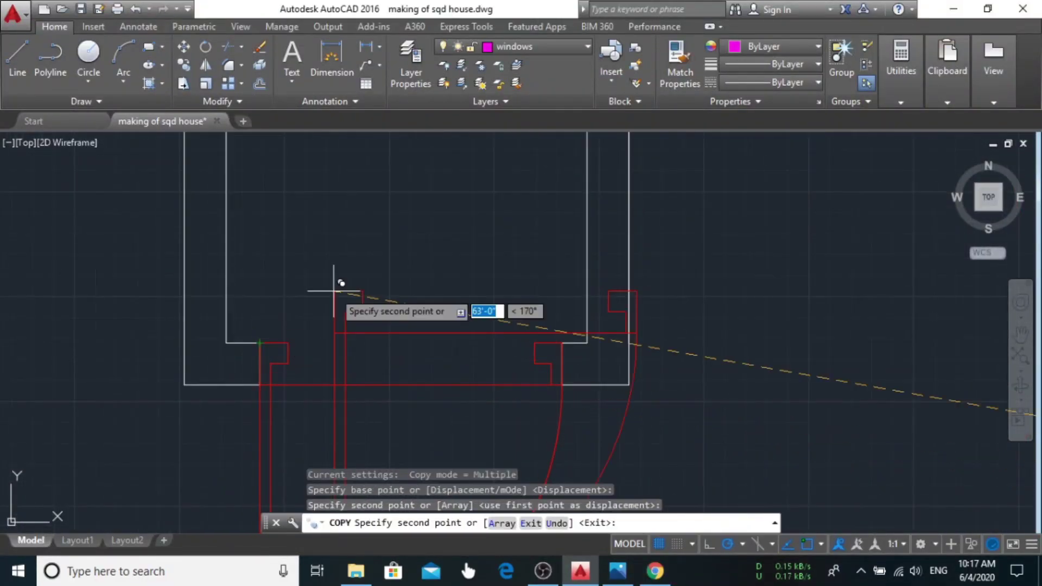
pyautogui.scroll(-3, 542, 298)
pyautogui.scroll(-3, 735, 233)
pyautogui.press('Escape')
pyautogui.scroll(3, 724, 321)
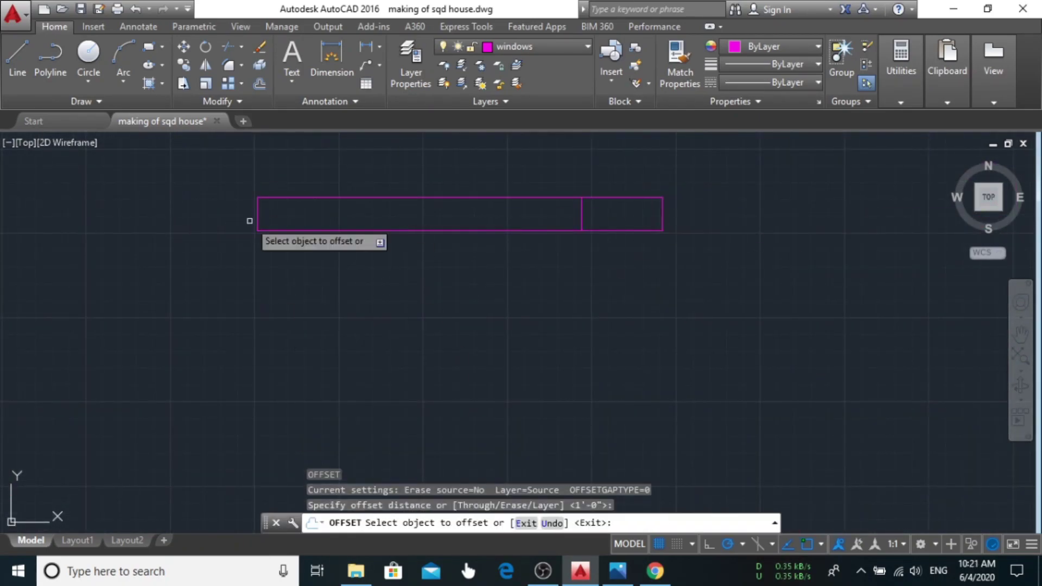
# Select the whole window drawing and confirm the selection
pyautogui.scroll(3, 314, 307)
pyautogui.moveTo(314, 307); pyautogui.dragTo(217, 281)
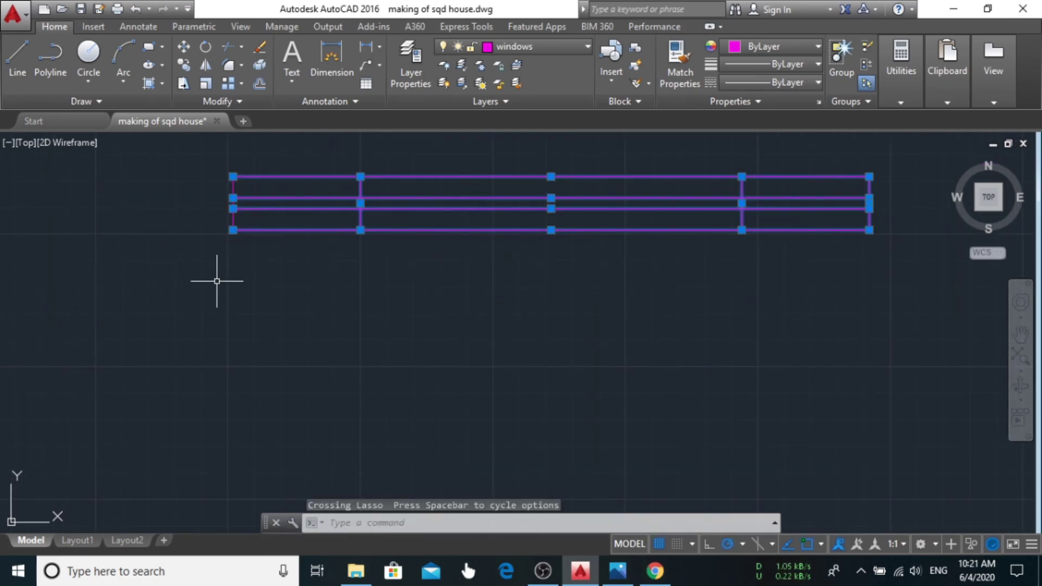
pyautogui.write('tr')
pyautogui.press('space')
pyautogui.click(321, 201)
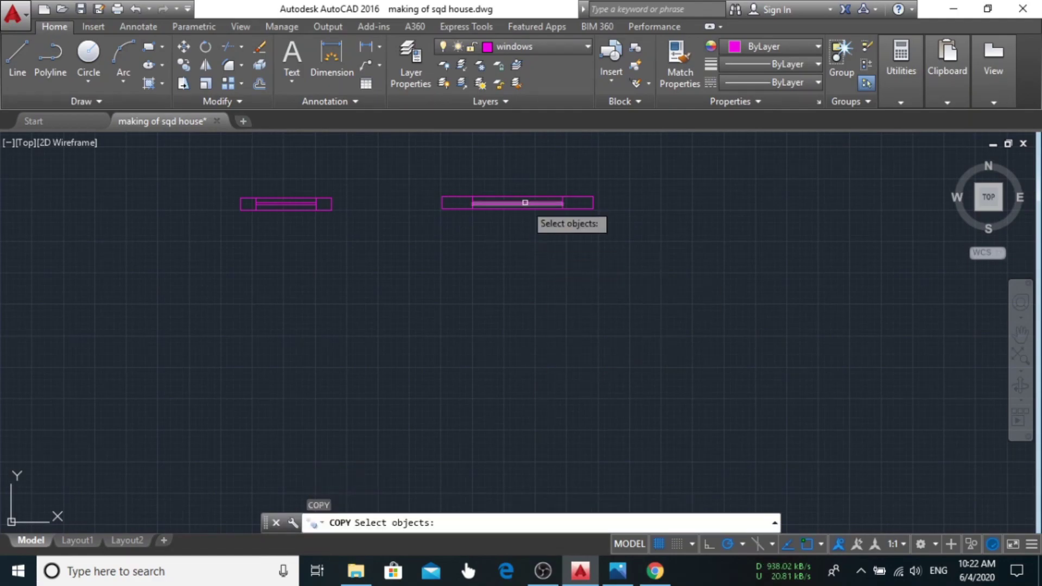
pyautogui.press('Return')
# Copy the window beside the original and turn the copy vertical
pyautogui.click(525, 202)
pyautogui.click(424, 284)
pyautogui.moveTo(651, 326); pyautogui.dragTo(315, 395)
pyautogui.click(424, 363)
pyautogui.press('Escape')
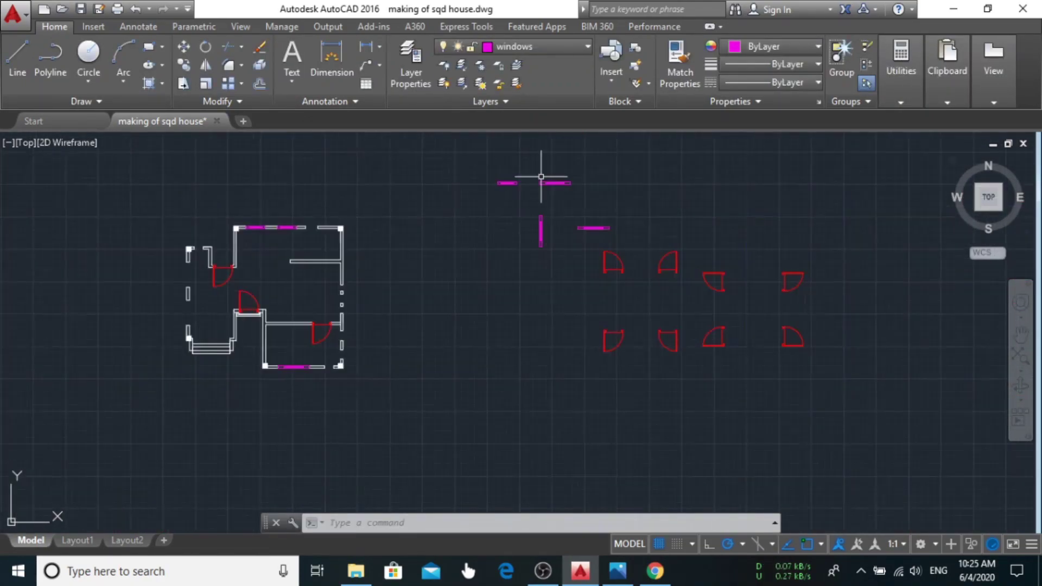
# Undo the stray line
pyautogui.hotkey('ctrl', 'z')
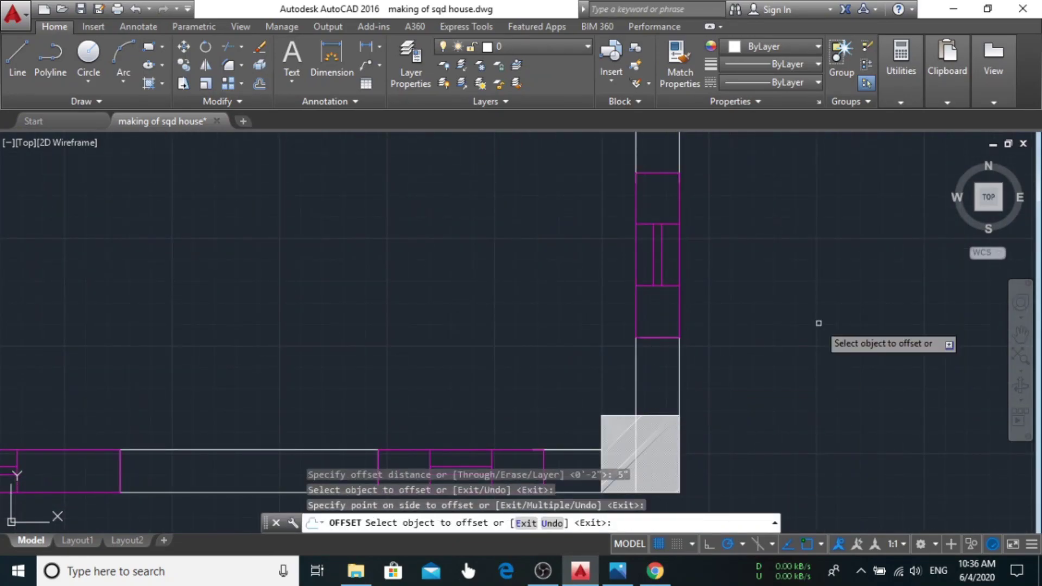
# Mirror the door in the plan so it swings the other way
pyautogui.press('Escape')
pyautogui.scroll(-5, 803, 321)
pyautogui.scroll(-2, 488, 251)
pyautogui.scroll(2, 493, 307)
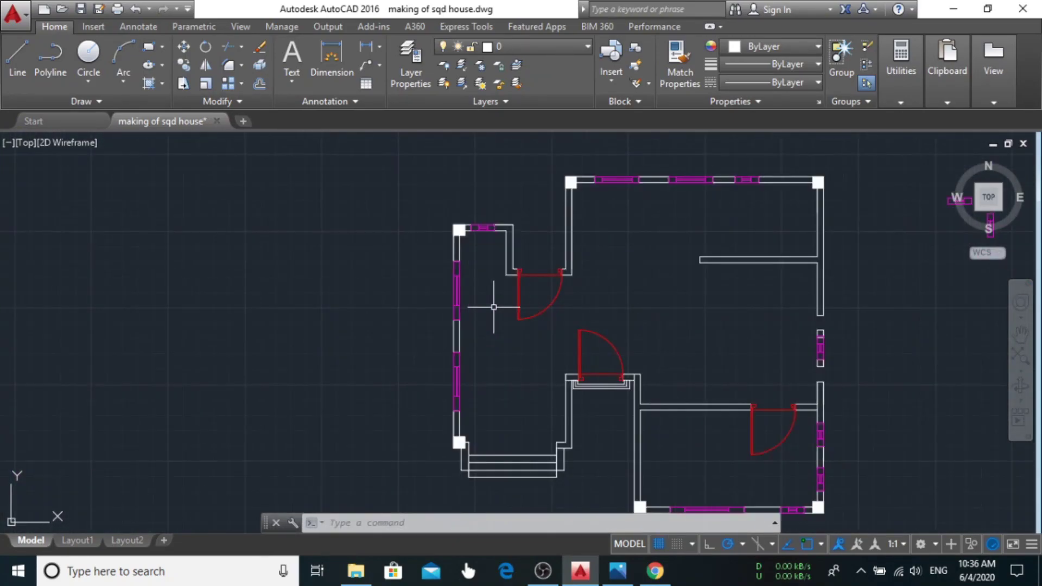
pyautogui.scroll(-6, 493, 307)
pyautogui.scroll(6, 737, 317)
pyautogui.scroll(2, 747, 329)
pyautogui.write('mi')
pyautogui.press('Return')
pyautogui.click(653, 390)
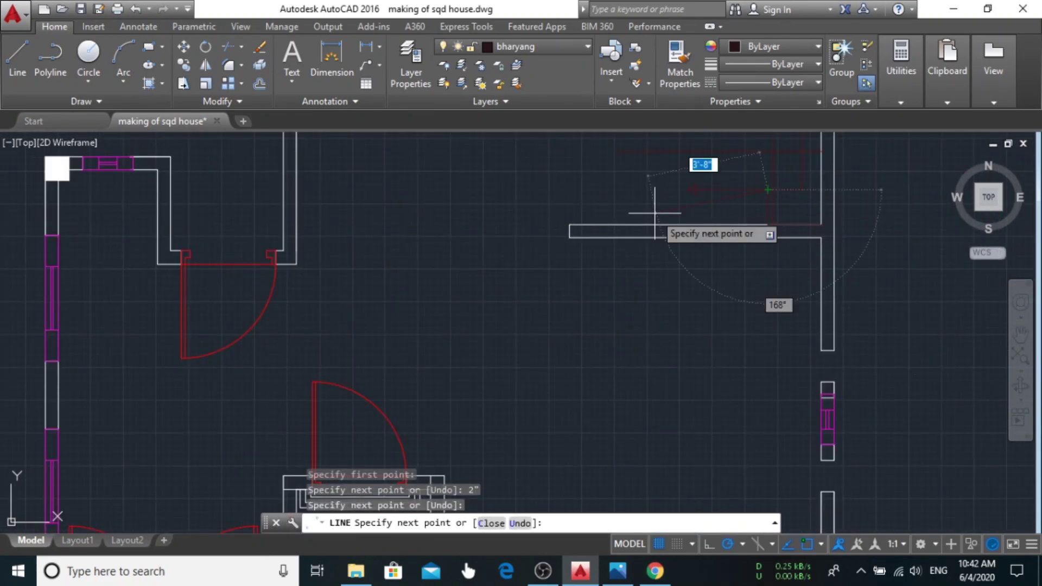
# Offset a wall line inward in the top-right room
pyautogui.press('Escape')
pyautogui.scroll(2, 655, 213)
pyautogui.write('of')
pyautogui.press('Return')
pyautogui.click(754, 208)
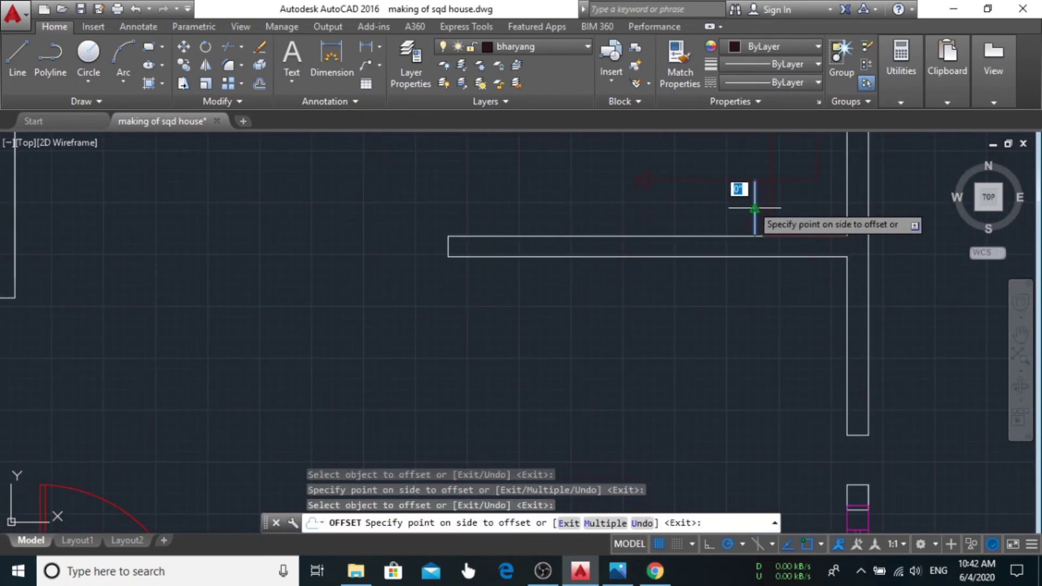
pyautogui.click(725, 214)
pyautogui.scroll(1, 751, 258)
pyautogui.scroll(1, 760, 248)
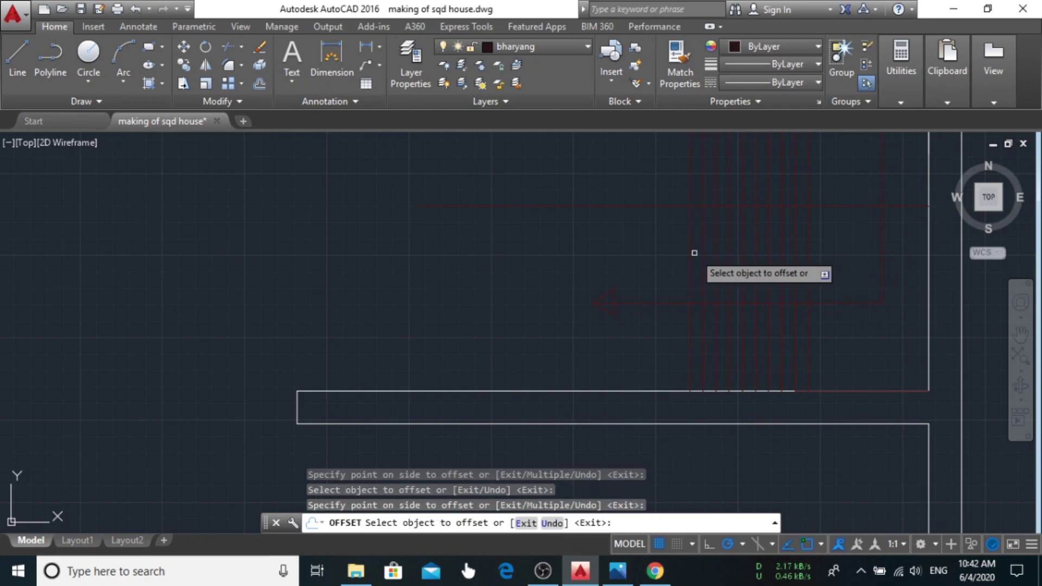
pyautogui.press('Escape')
# Draw a short 5-unit line segment in the top-right room
pyautogui.scroll(-3, 694, 253)
pyautogui.scroll(3, 774, 221)
pyautogui.click(751, 275)
pyautogui.write('l')
pyautogui.press('Return')
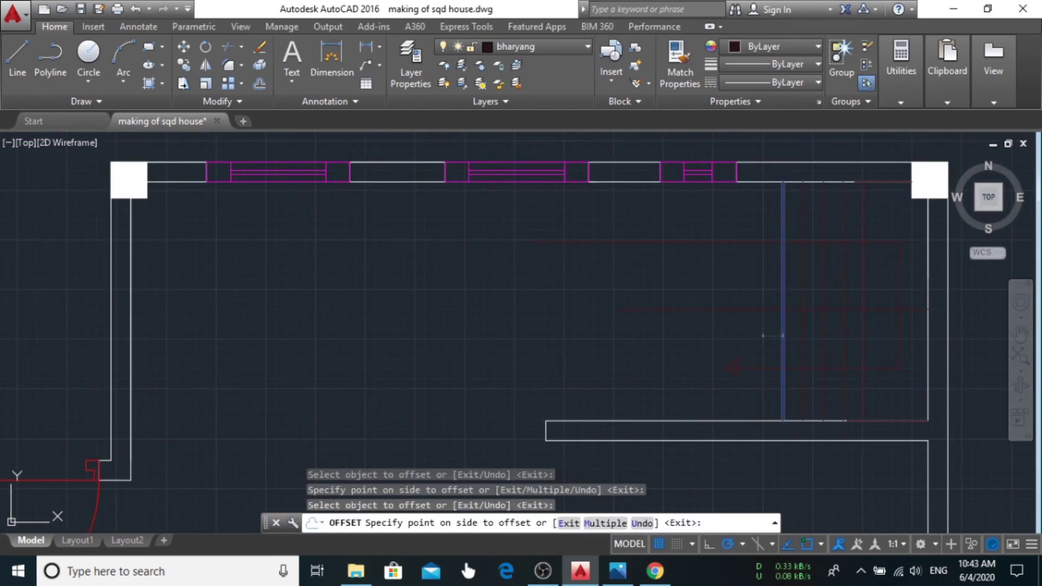
pyautogui.write('5')
pyautogui.press('Return')
pyautogui.press('Escape')
pyautogui.write('o')
pyautogui.press('Return')
# Choose multiline text and start a label box, then cancel it
pyautogui.press('Escape')
pyautogui.scroll(-5, 484, 230)
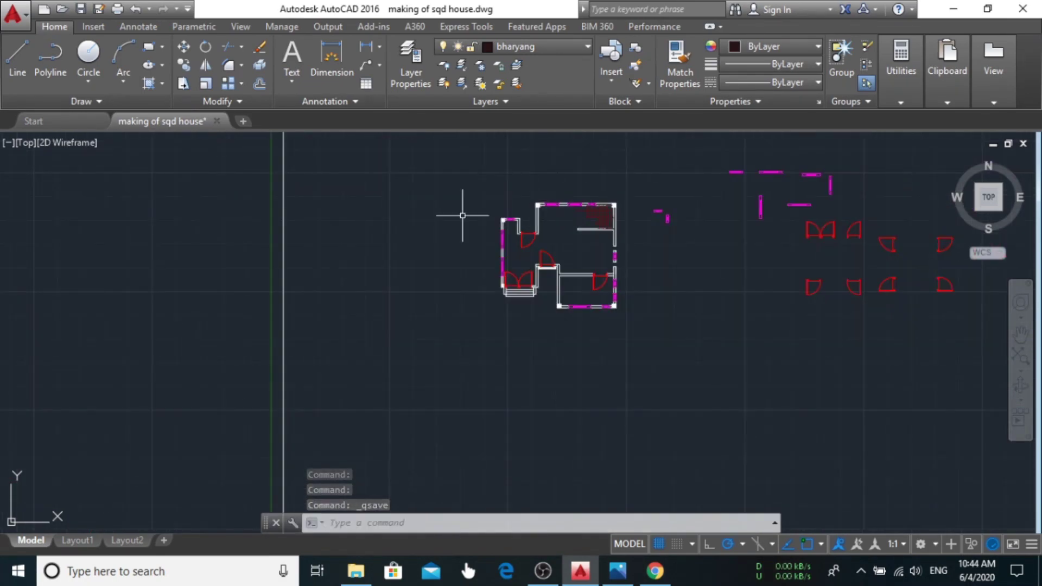
pyautogui.scroll(4, 504, 232)
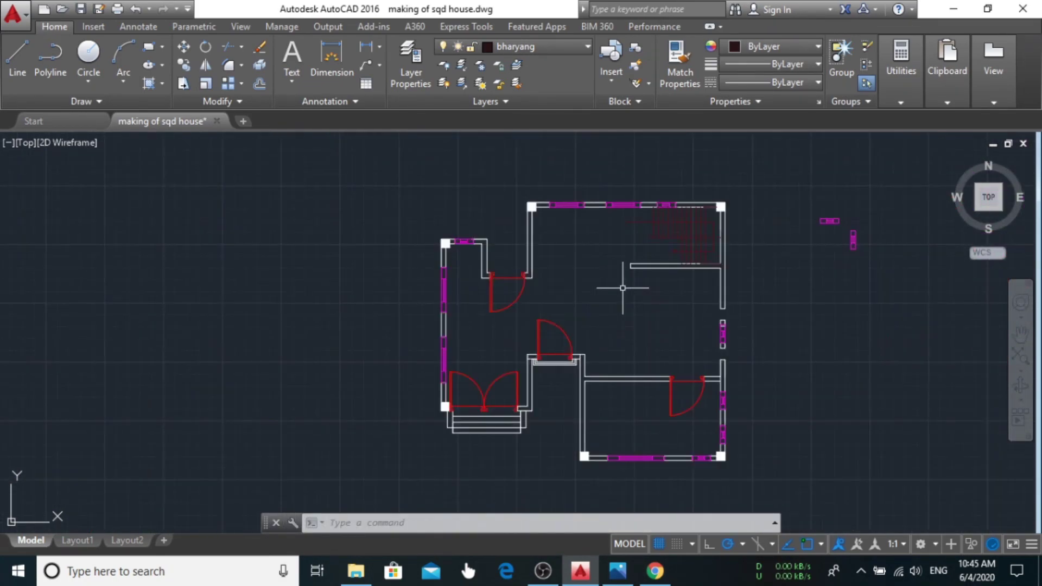
pyautogui.scroll(2, 624, 291)
pyautogui.scroll(-3, 558, 221)
pyautogui.scroll(5, 558, 255)
pyautogui.scroll(-3, 558, 255)
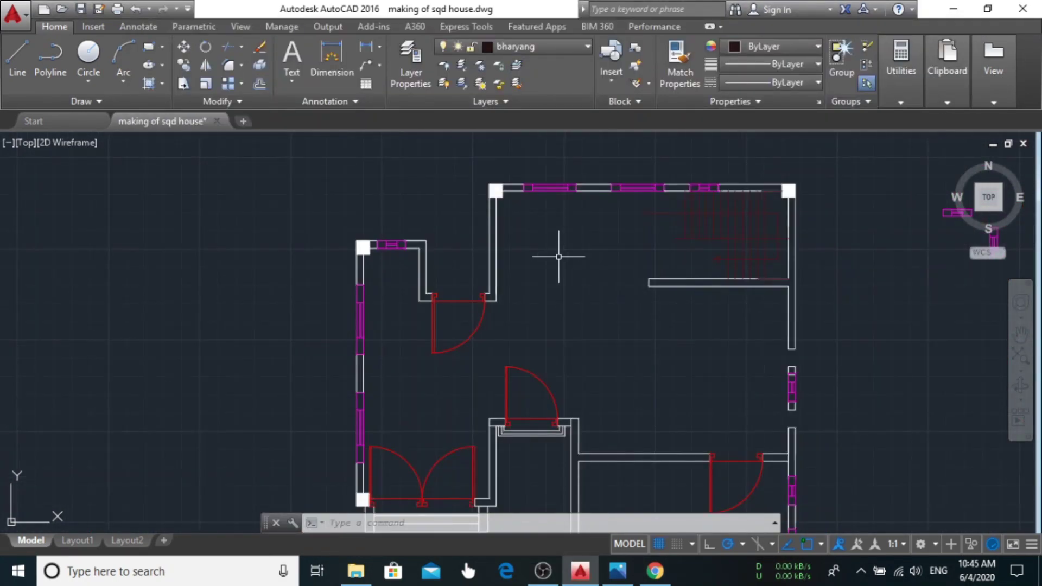
pyautogui.moveTo(559, 255); pyautogui.dragTo(539, 329, button='middle')
pyautogui.click(291, 79)
pyautogui.click(320, 108)
pyautogui.click(480, 247)
pyautogui.press('Escape')
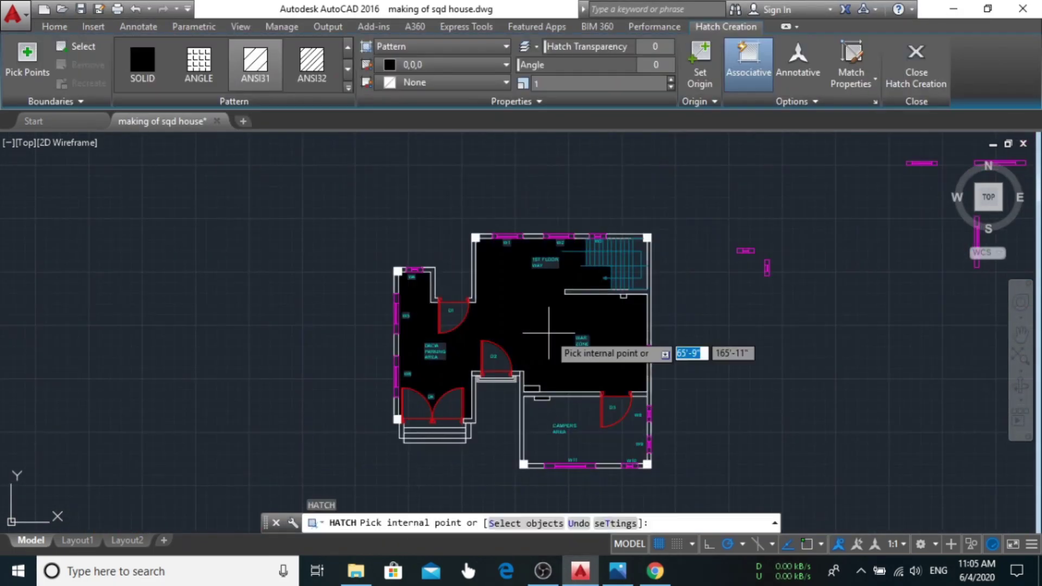
# Give the wall hatch a pale lavender 206,204,230 background colour
pyautogui.click(505, 65)
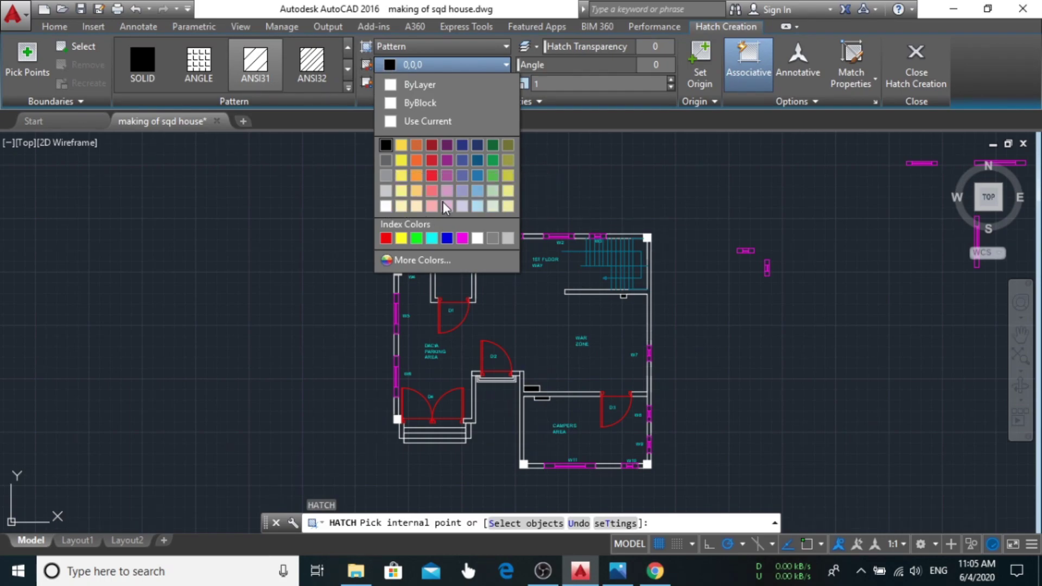
pyautogui.scroll(-5, 542, 348)
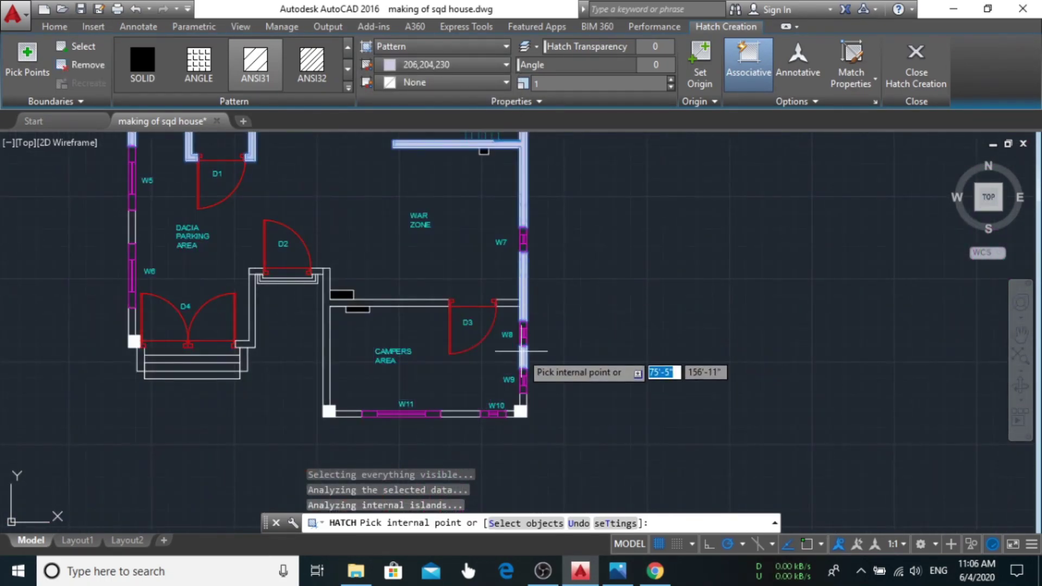
pyautogui.scroll(3, 163, 350)
pyautogui.scroll(-2, 268, 280)
pyautogui.scroll(5, 619, 314)
pyautogui.scroll(-2, 619, 314)
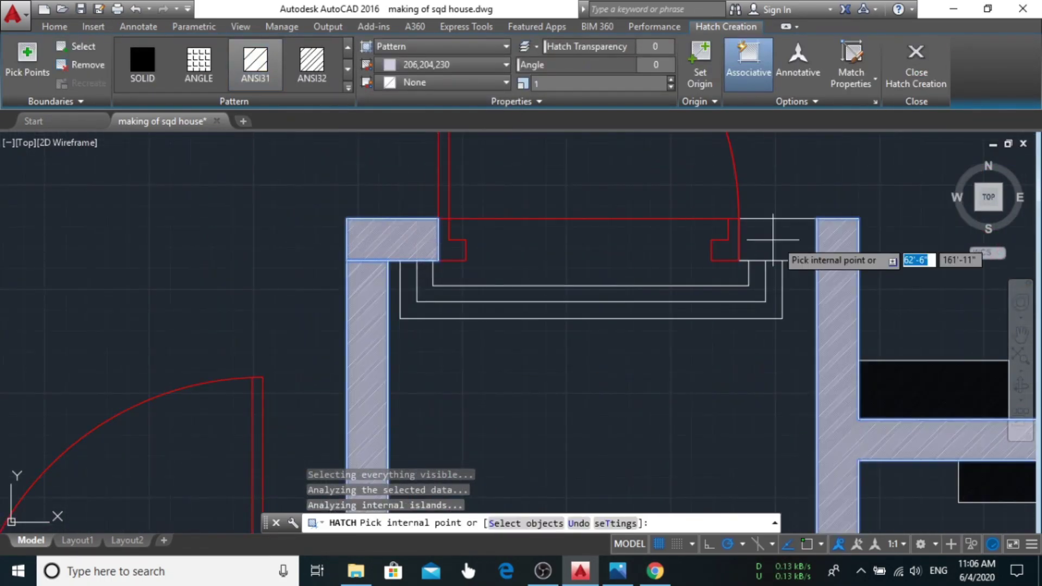
pyautogui.scroll(-2, 767, 233)
pyautogui.scroll(-2, 384, 302)
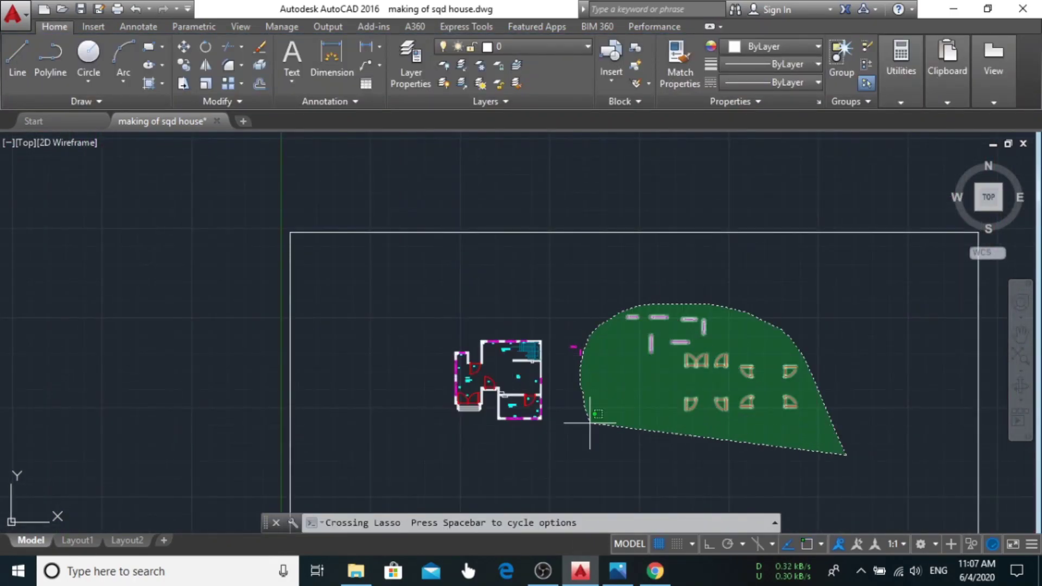
# Erase the spare window and door blocks beside the plan and recentre the view
pyautogui.moveTo(550, 347); pyautogui.dragTo(588, 423)
pyautogui.press('Delete')
pyautogui.moveTo(559, 269); pyautogui.dragTo(558, 302, button='middle')
pyautogui.moveTo(380, 145); pyautogui.dragTo(333, 184, button='middle')
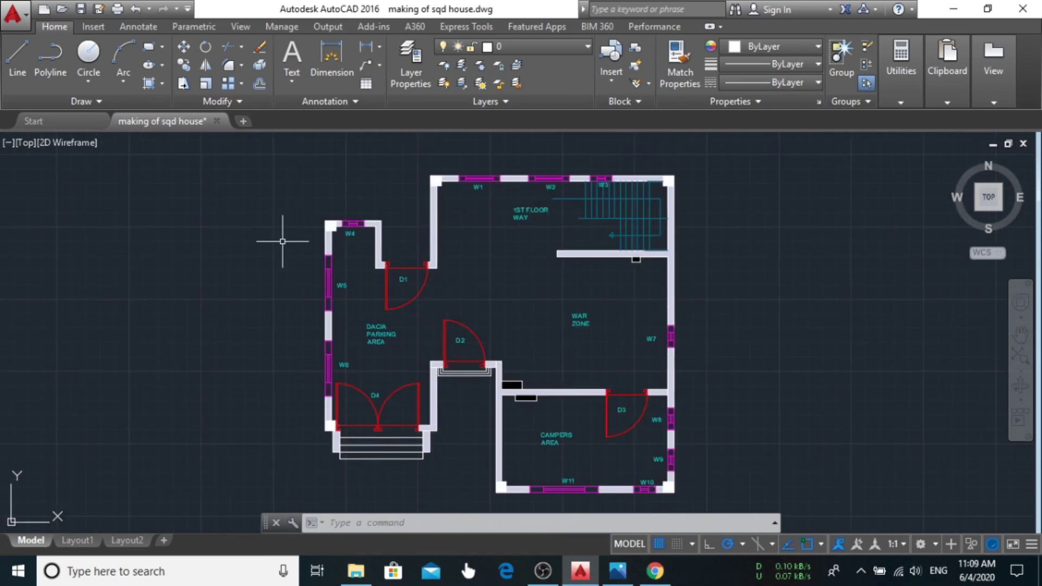
pyautogui.moveTo(282, 241); pyautogui.dragTo(271, 249, button='middle')
# Undo the last three changes
pyautogui.hotkey('ctrl', 'z')
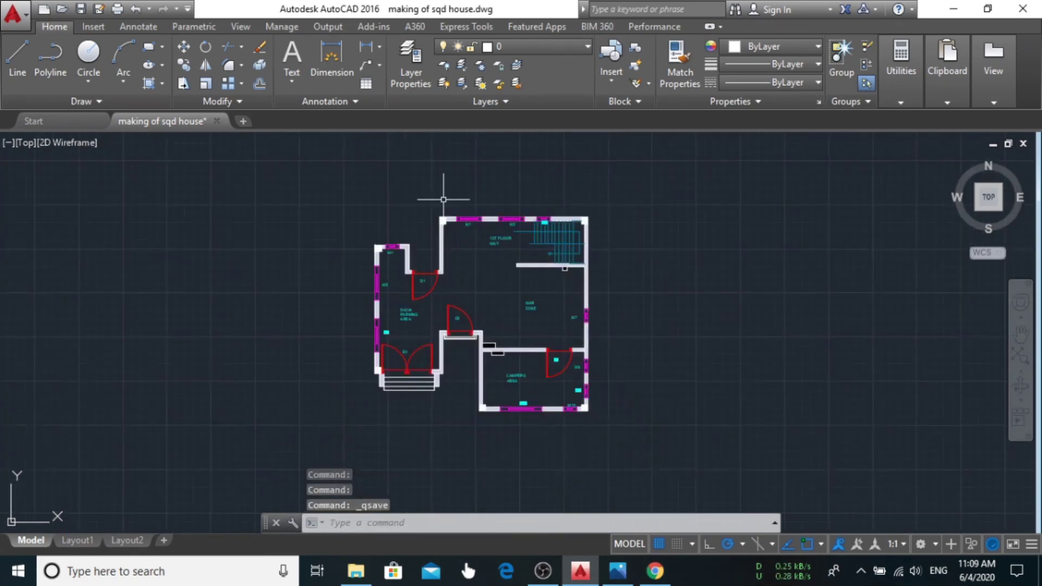
pyautogui.hotkey('ctrl', 'z')
pyautogui.hotkey('ctrl', 'z')
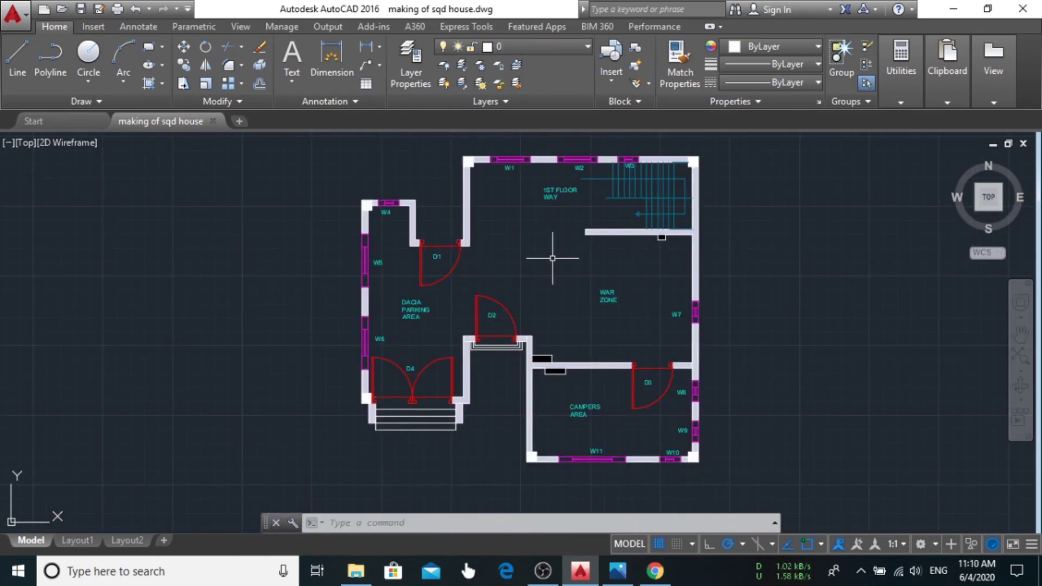
pyautogui.hotkey('ctrl', 'z')
# Create a new dimension style named ENGINEERING
pyautogui.click(323, 101)
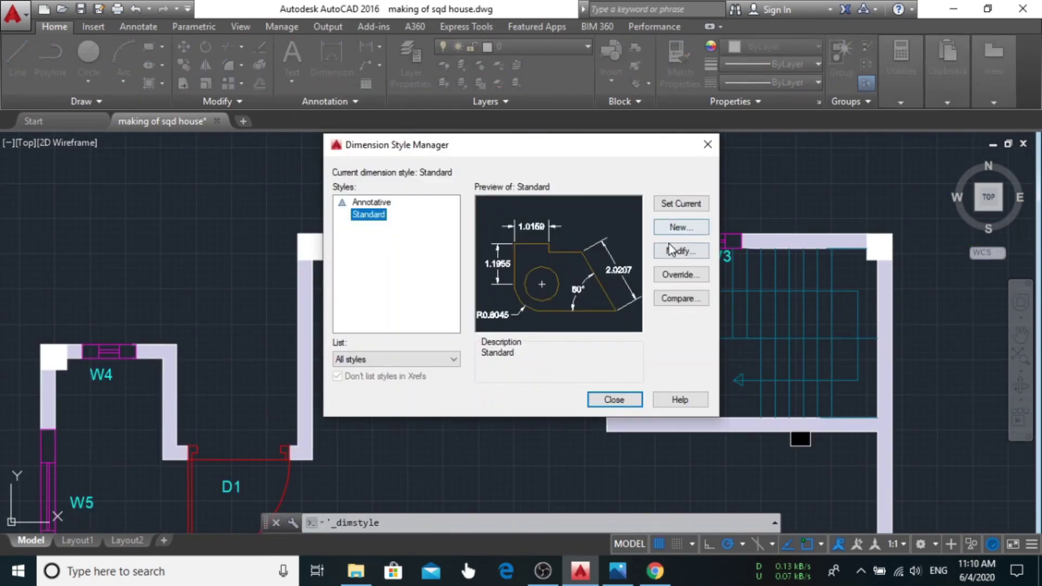
pyautogui.click(383, 116)
pyautogui.click(436, 116)
pyautogui.click(486, 226)
pyautogui.press('Escape')
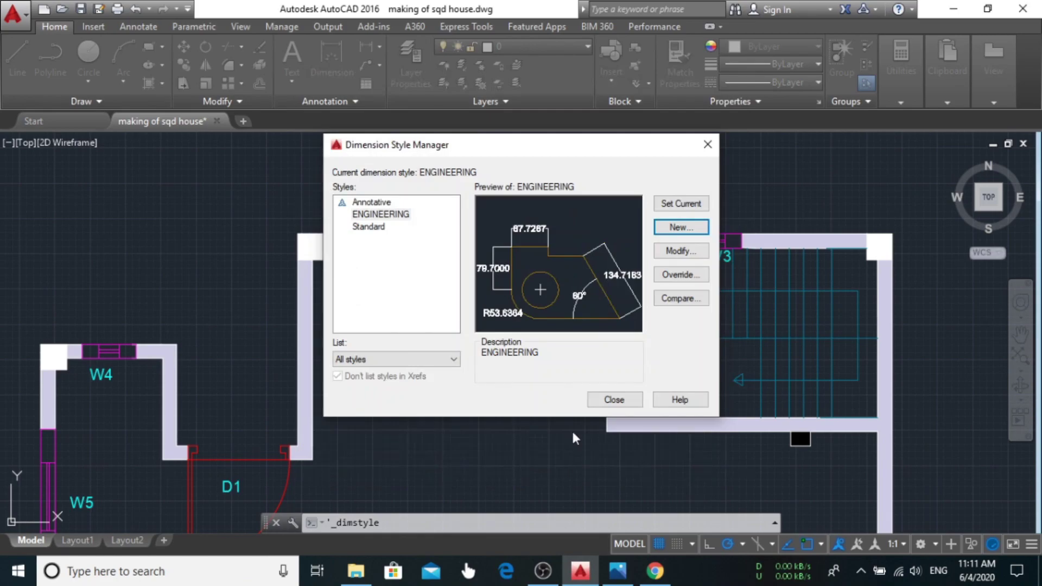
# Adjust the ENGINEERING style's Symbols and Arrows, Fit and Primary Units settings and apply them
pyautogui.press('Escape')
pyautogui.press('Escape')
pyautogui.click(326, 100)
pyautogui.click(283, 138)
pyautogui.click(577, 224)
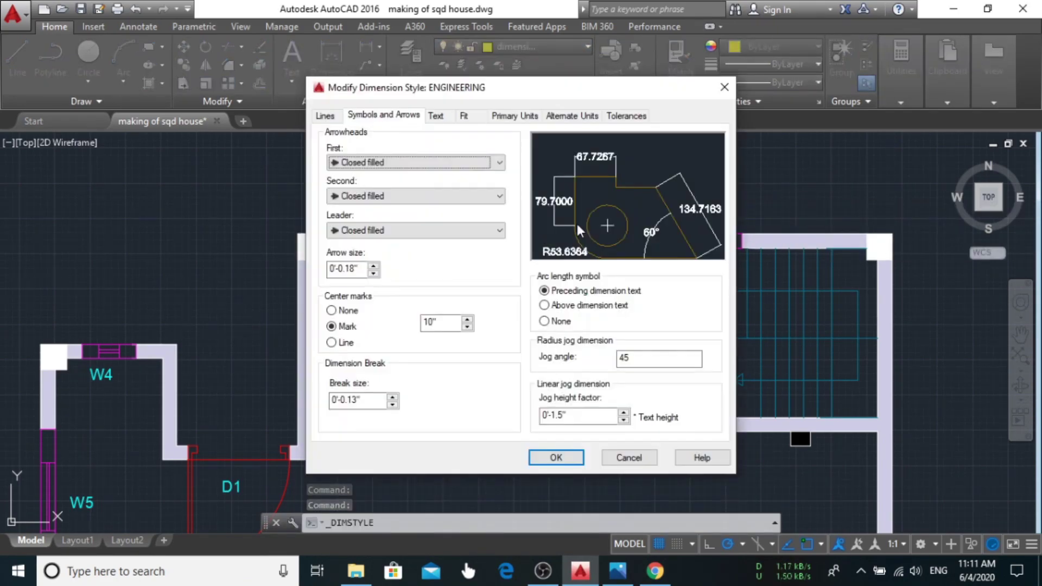
pyautogui.click(514, 115)
pyautogui.click(325, 116)
pyautogui.click(374, 116)
pyautogui.click(464, 115)
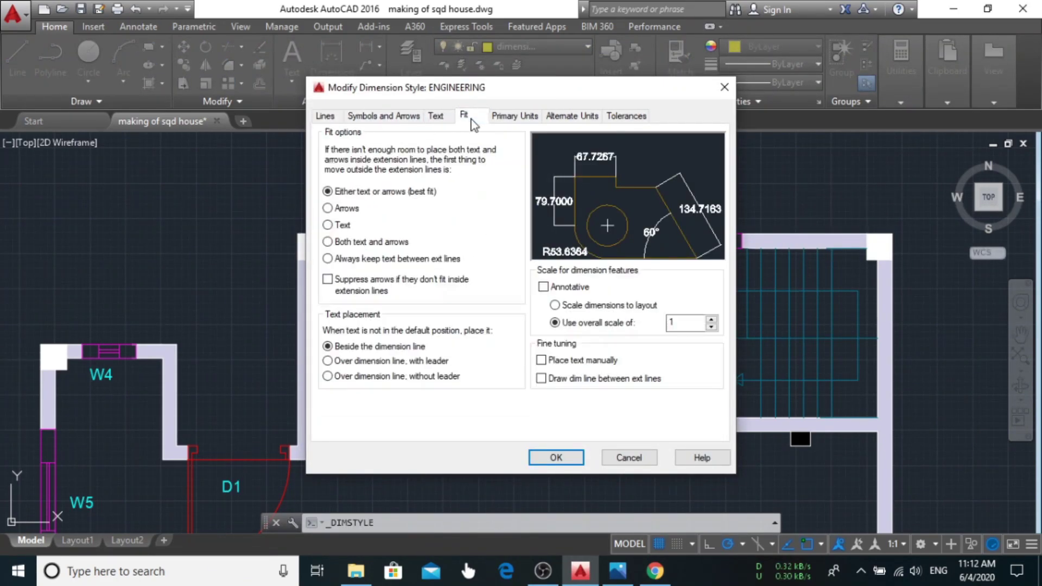
pyautogui.click(514, 116)
pyautogui.click(556, 458)
# Begin a DIM dimension on the top wall by picking its first point
pyautogui.write('dim')
pyautogui.press('Return')
pyautogui.click(298, 235)
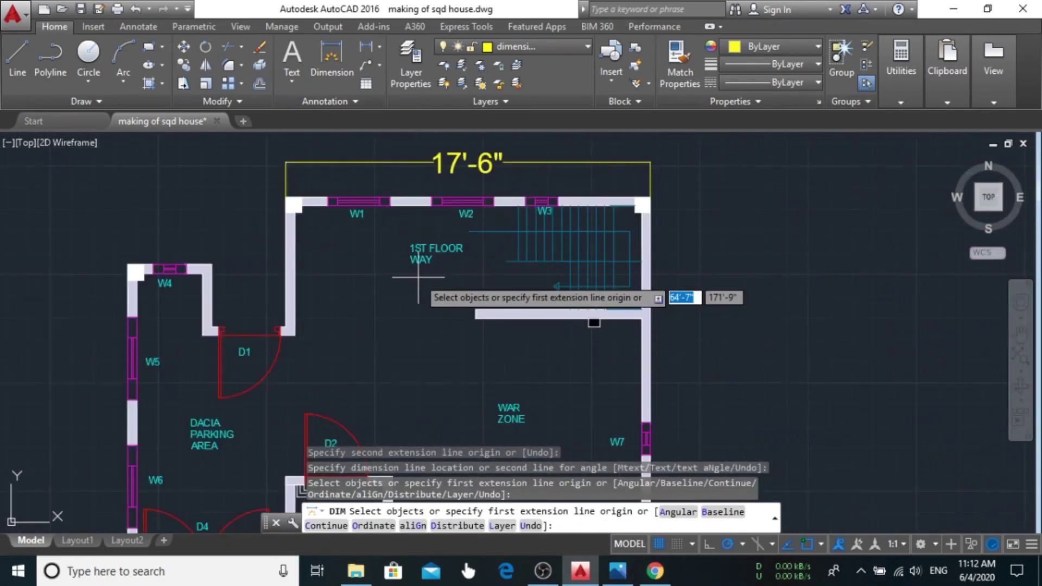
# Place the 17'-6" dimension above the top wall, then enter 1 in the dimension style settings
pyautogui.press('Escape')
pyautogui.click(337, 99)
pyautogui.click(233, 133)
pyautogui.write('1')
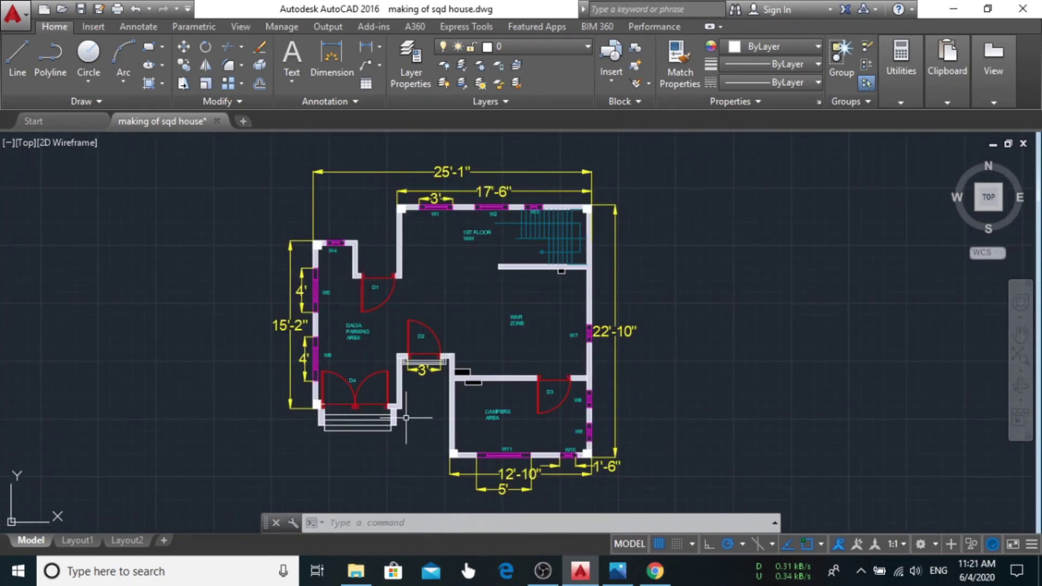
# Complete the title beside the plan to read PUBG SQUARD HOUSE GROUND FLOOR PLAN
pyautogui.moveTo(708, 323); pyautogui.dragTo(568, 245)
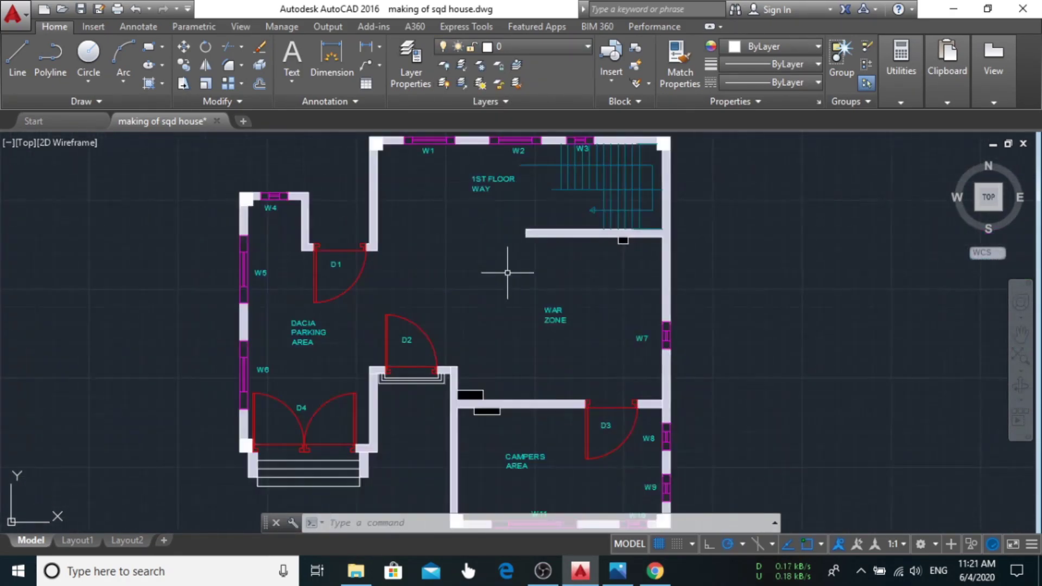
pyautogui.moveTo(543, 135); pyautogui.dragTo(507, 132, button='middle')
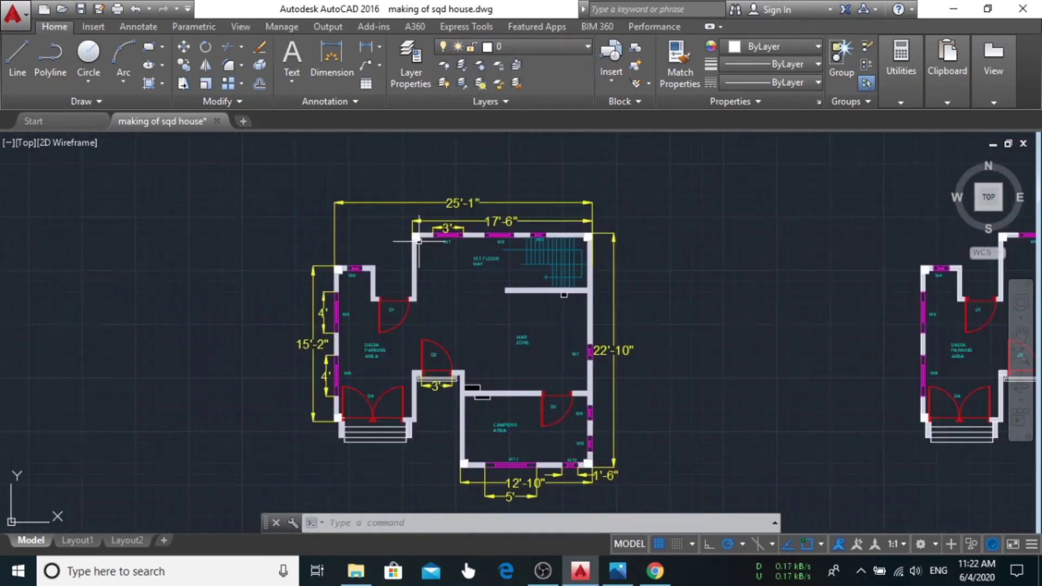
pyautogui.scroll(3, 442, 287)
pyautogui.doubleClick(461, 292)
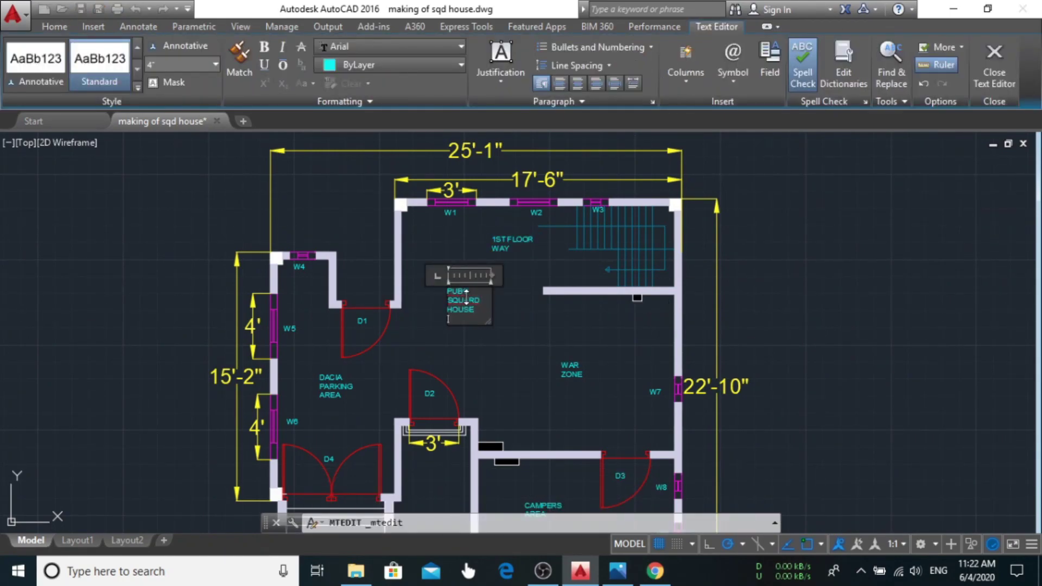
pyautogui.write('GROUND FLOOR PLAN')
pyautogui.click(479, 328)
# Try enlarging the title with SCALE, then cancel the operation
pyautogui.write('sc')
pyautogui.press('Return')
pyautogui.click(436, 336)
pyautogui.press('Escape')
pyautogui.scroll(5, 462, 320)
pyautogui.write('s')
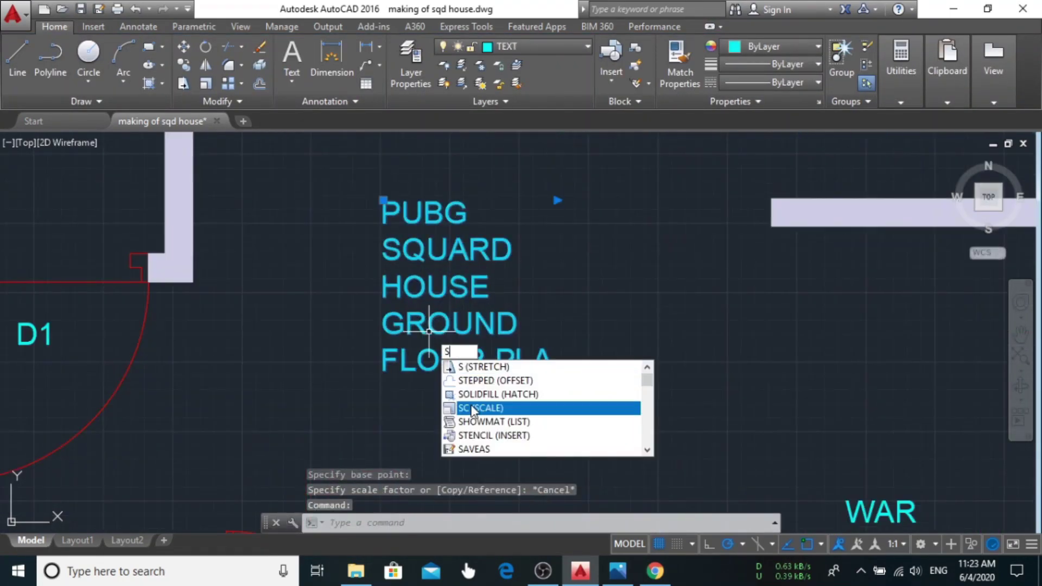
pyautogui.scroll(-5, 352, 284)
pyautogui.press('Escape')
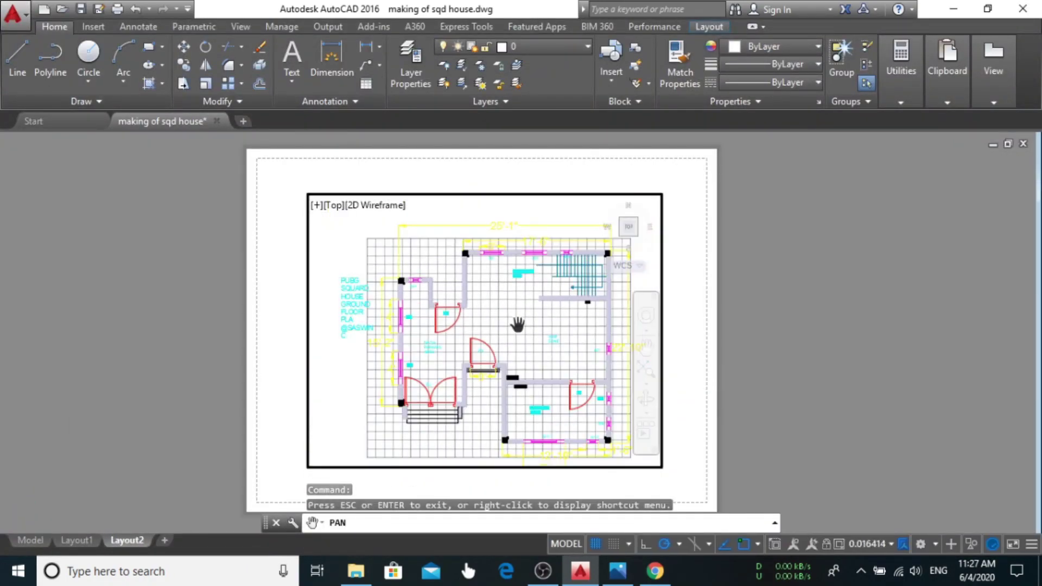
# Recentre the plan in the Layout2 viewport and plot it to 'making of sqd house-Layout2.pdf' on the Desktop
pyautogui.moveTo(517, 324); pyautogui.dragTo(498, 319)
pyautogui.rightClick(138, 547)
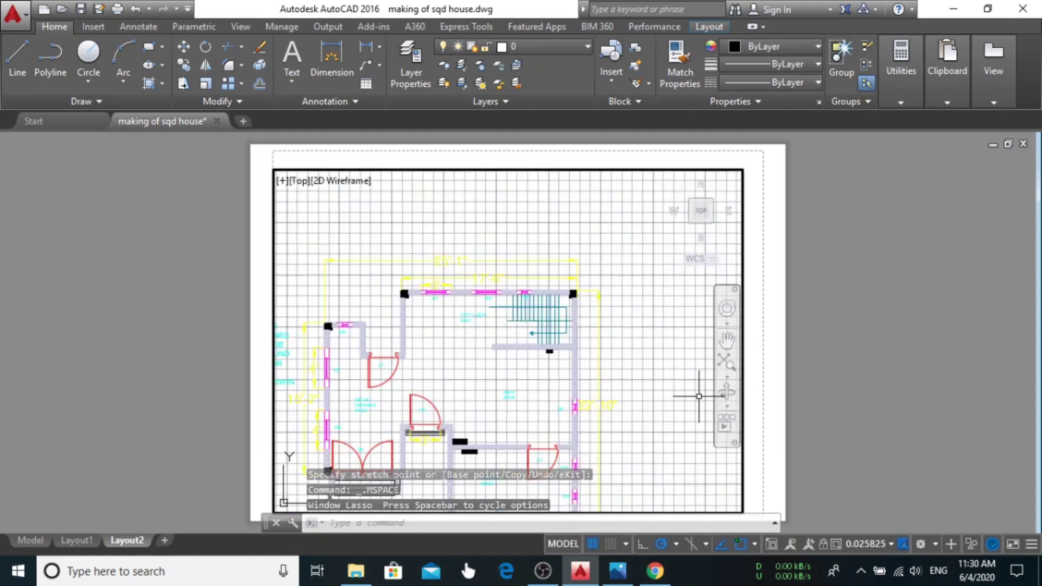
pyautogui.click(727, 339)
pyautogui.moveTo(462, 375); pyautogui.dragTo(533, 309)
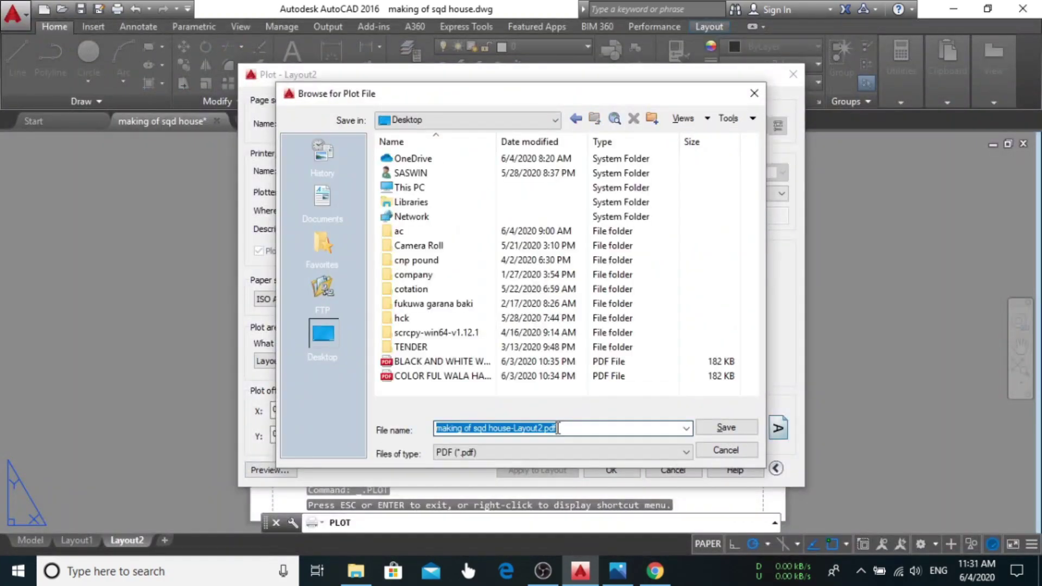
pyautogui.click(722, 427)
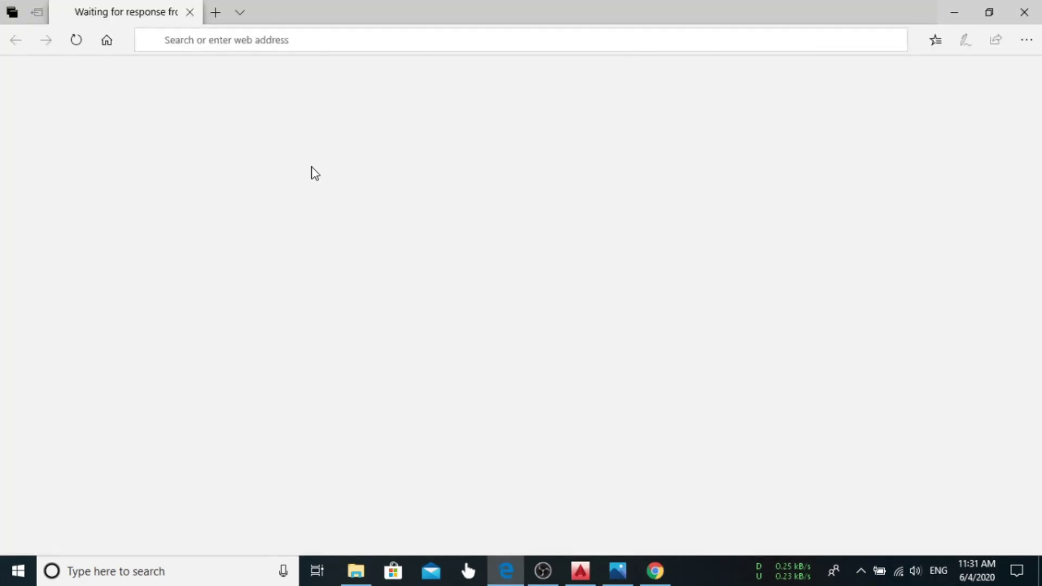